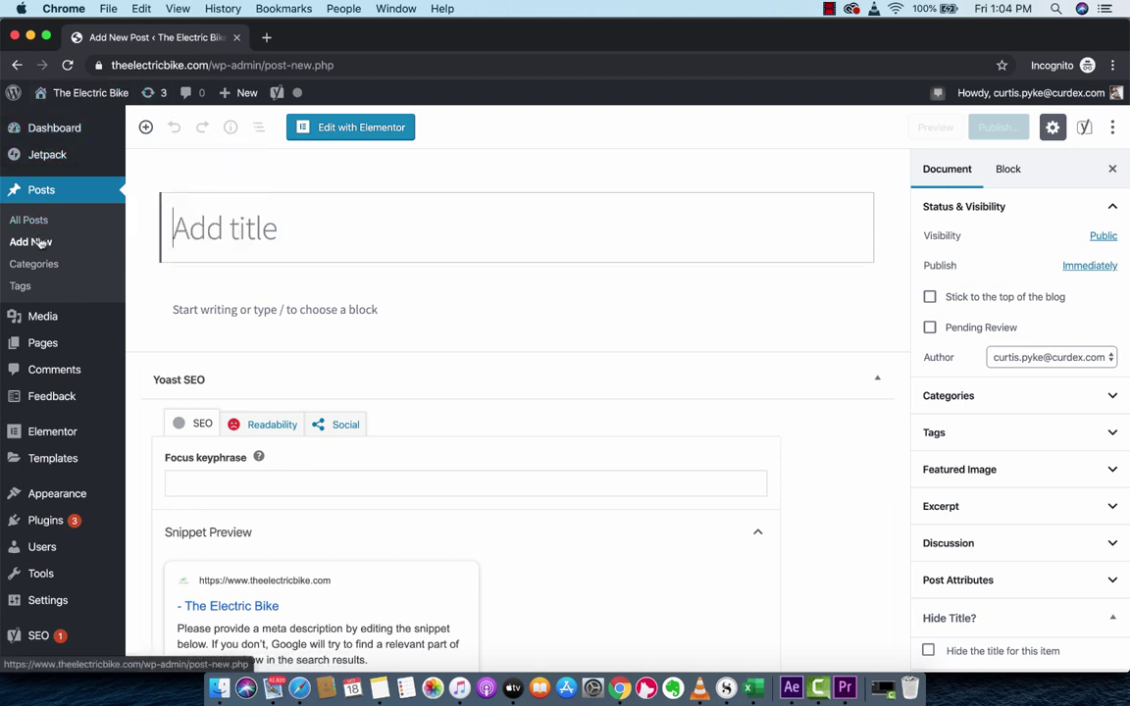
Title the new post 'Buttons', bring up the publish checks, and launch Elementor.
text(Buttons)
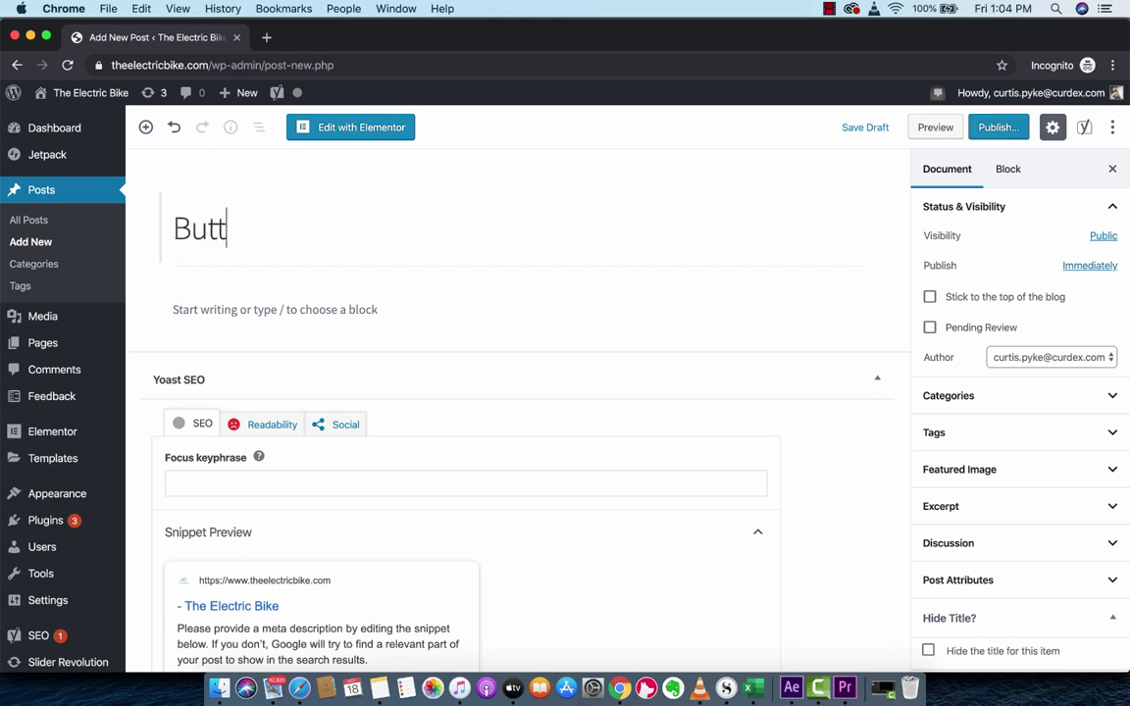
click(995, 128)
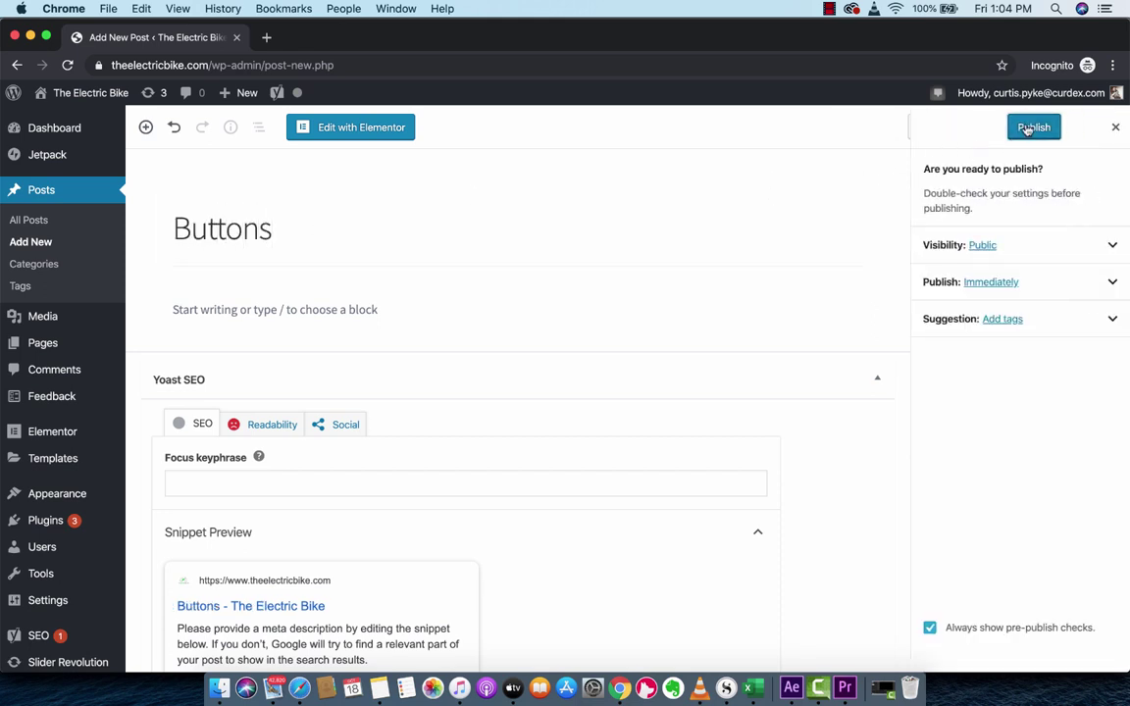
click(369, 138)
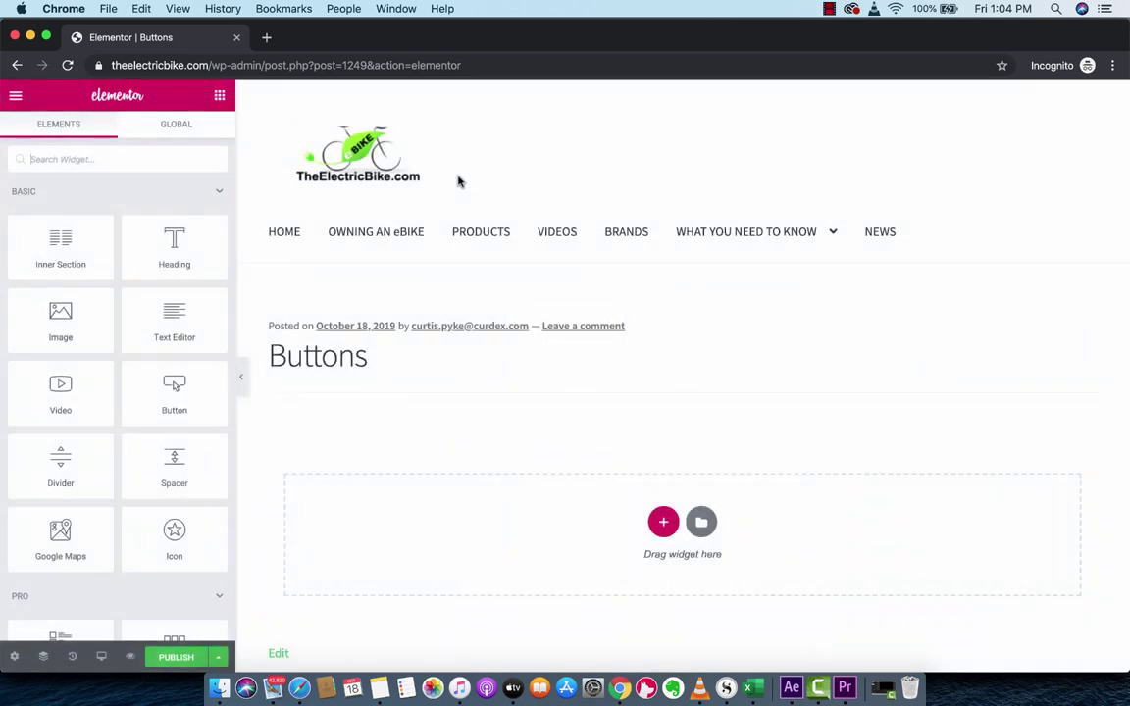
Scroll the Elementor preview down to the empty drop zone.
scroll(428, 262, down, 2)
scroll(431, 262, down, 1)
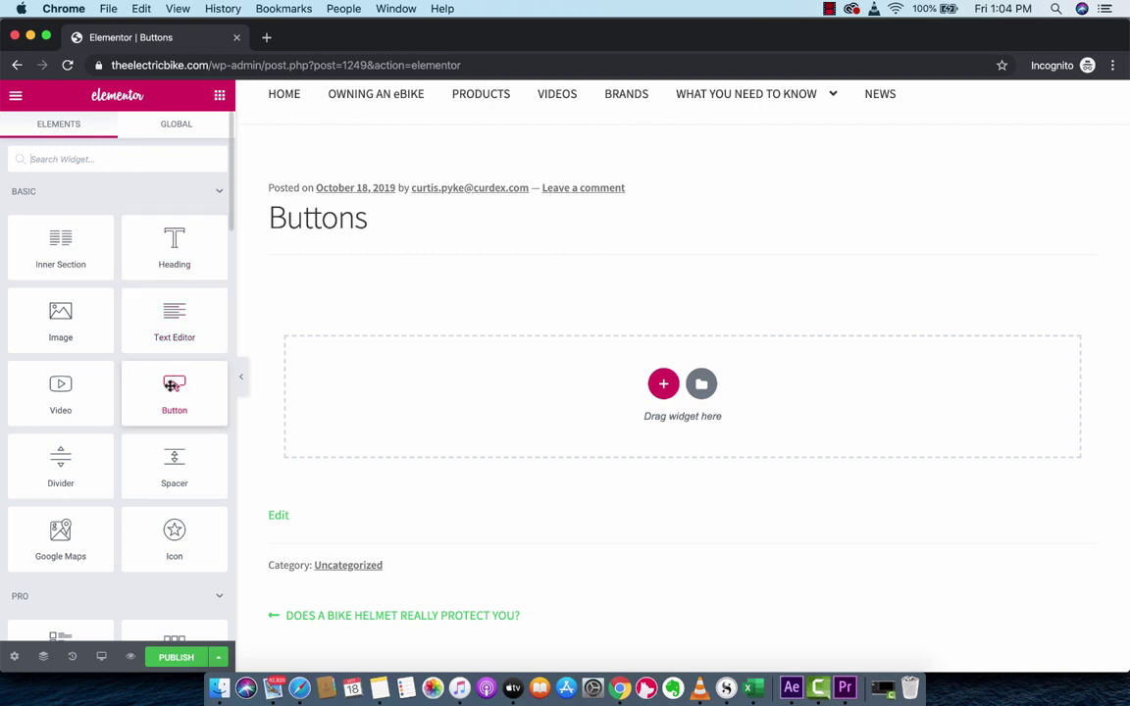
Insert a three-column section and drag a default 'Click here' Button into each column.
click(663, 383)
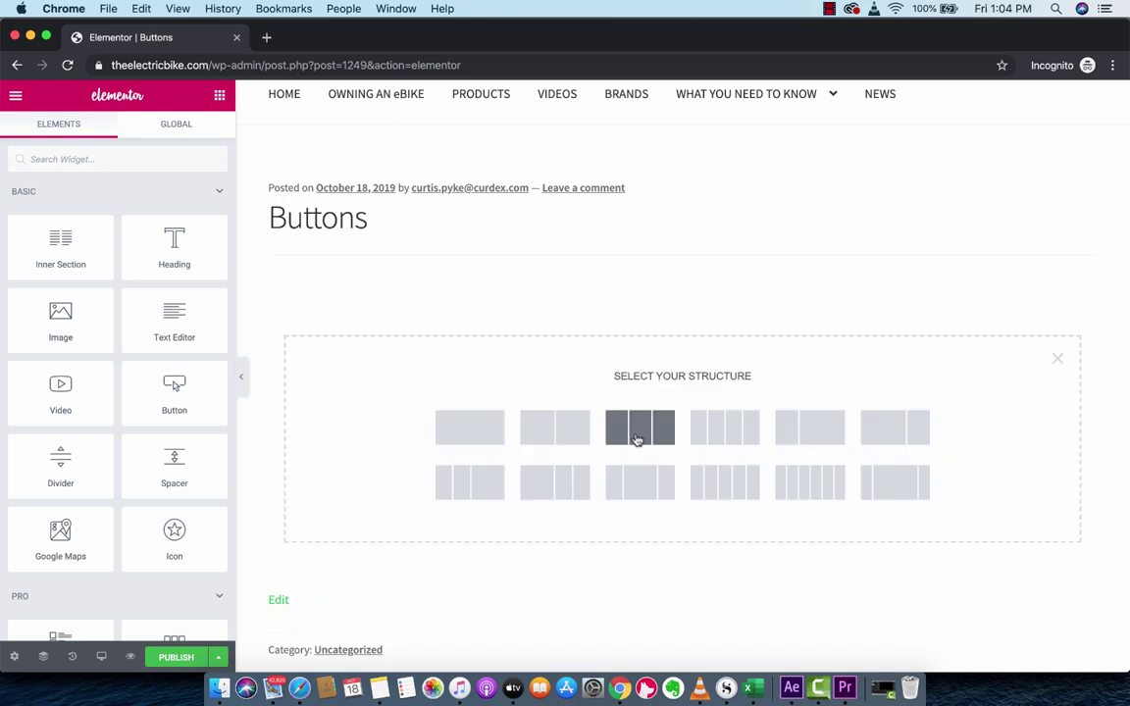
click(638, 429)
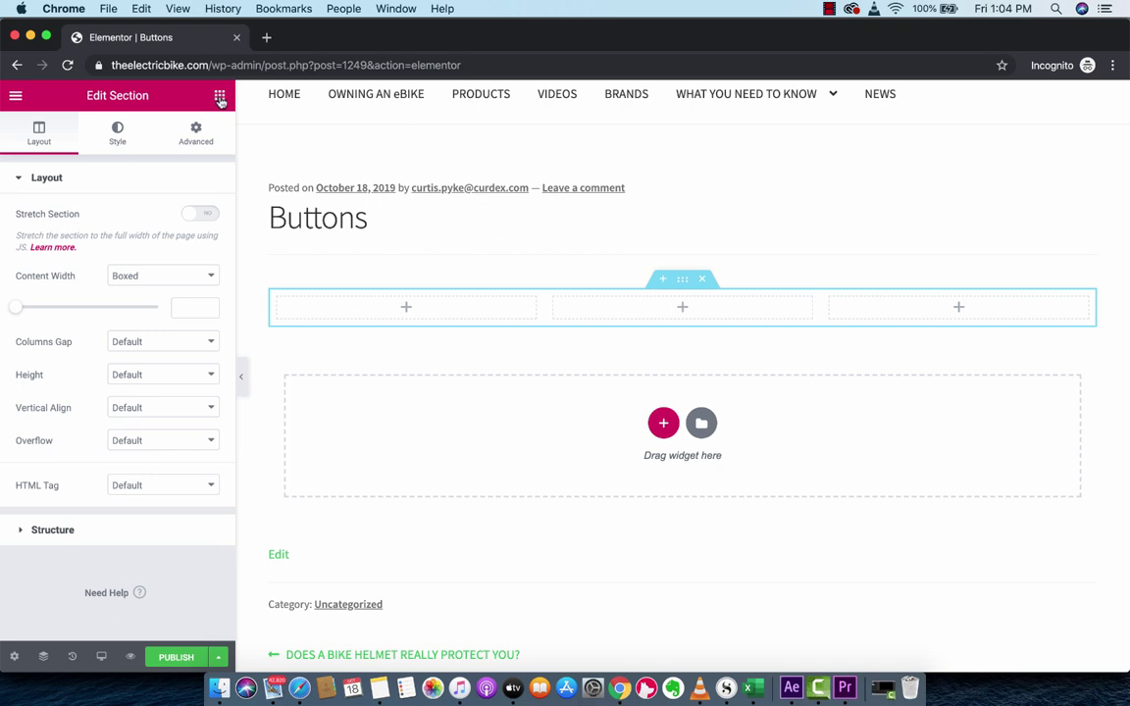
click(220, 98)
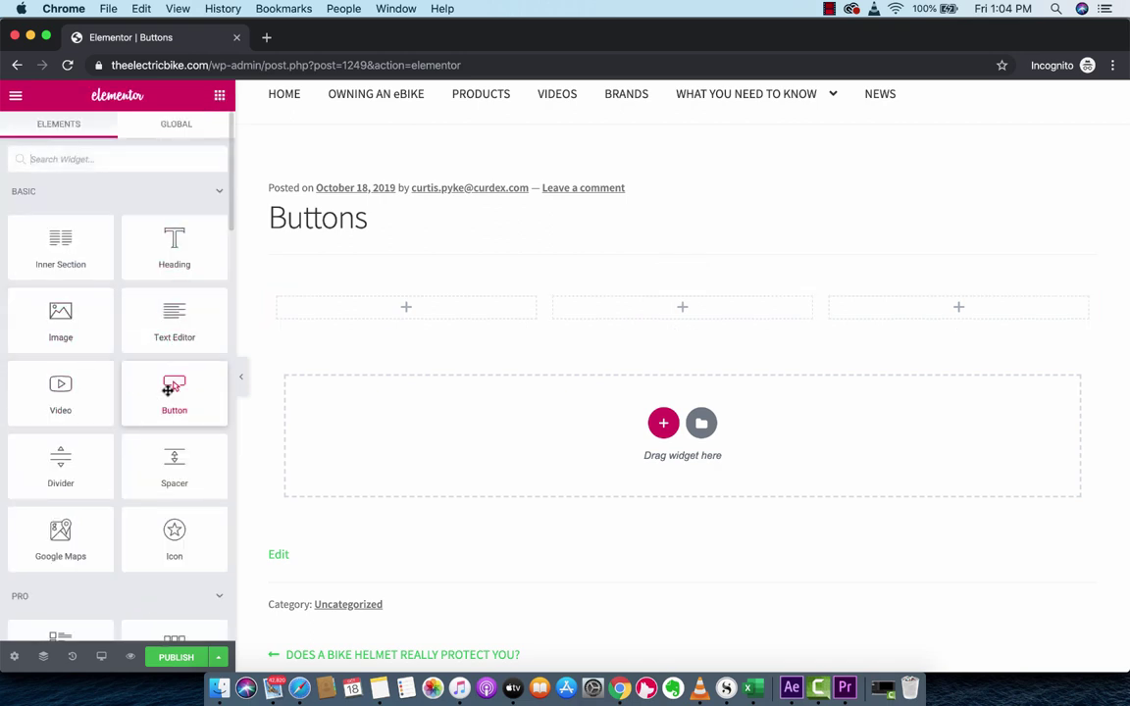
drag(348, 366, 432, 306)
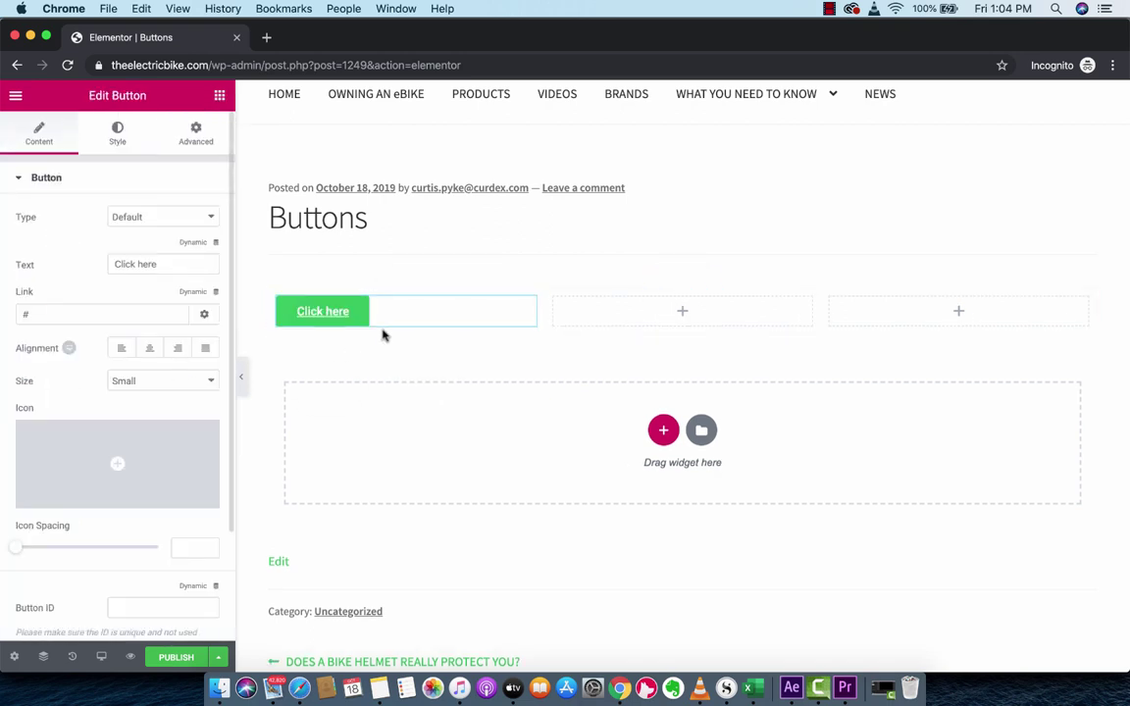
click(219, 95)
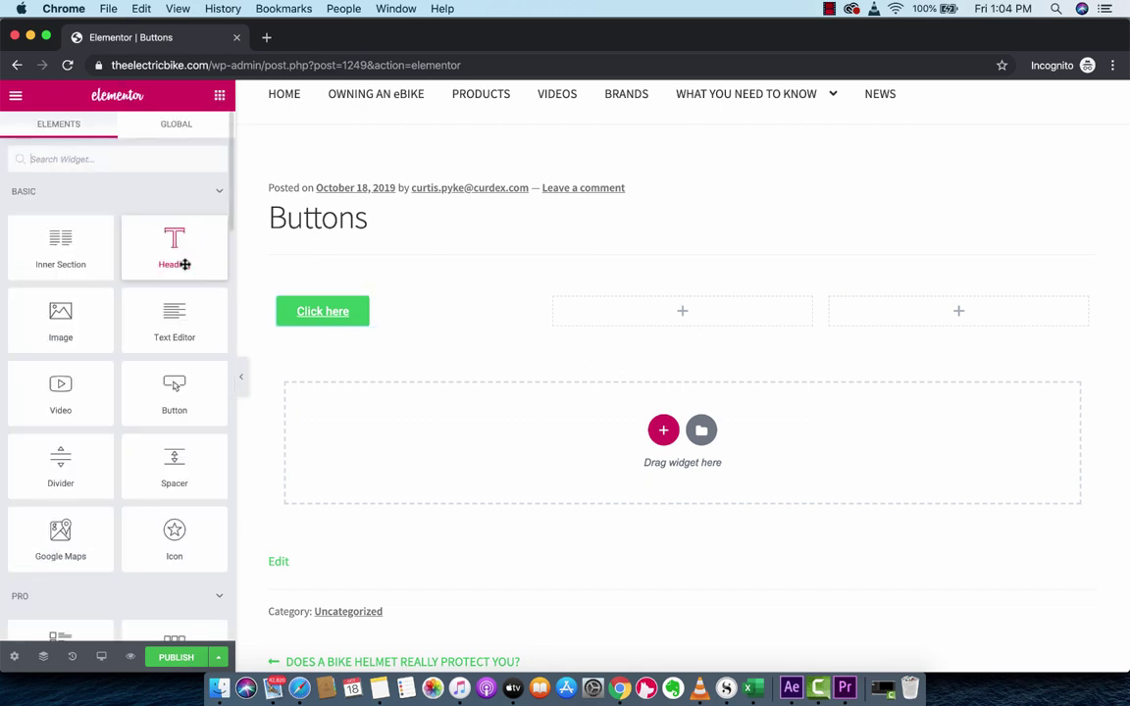
drag(173, 384, 698, 313)
click(220, 95)
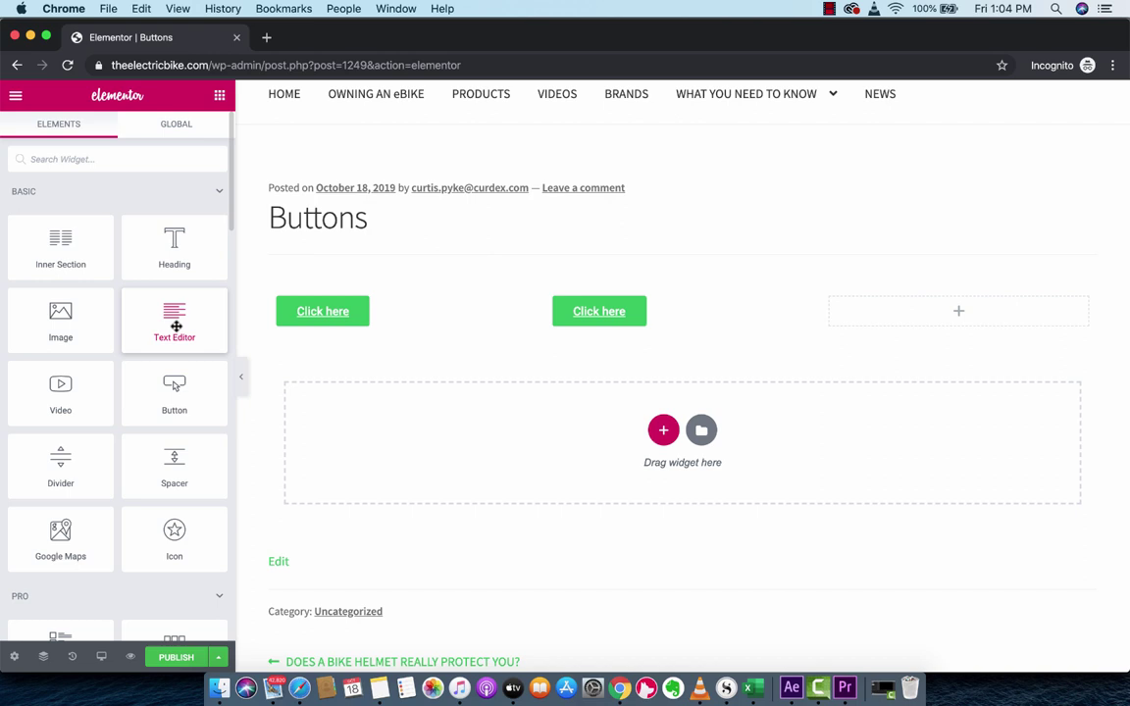
drag(176, 321, 965, 310)
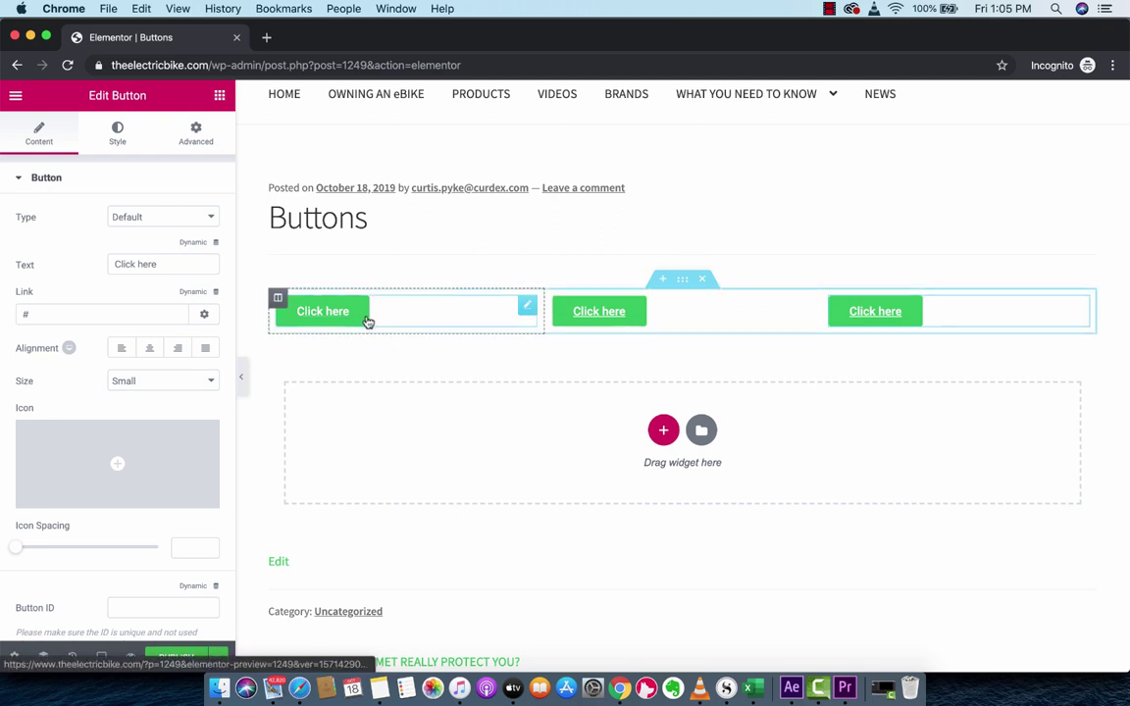
Relabel the first button 'Hello Kitty', correcting a mistyped attempt.
click(526, 305)
click(156, 263)
key(shift+alt+Left)
key(shift+alt+Left)
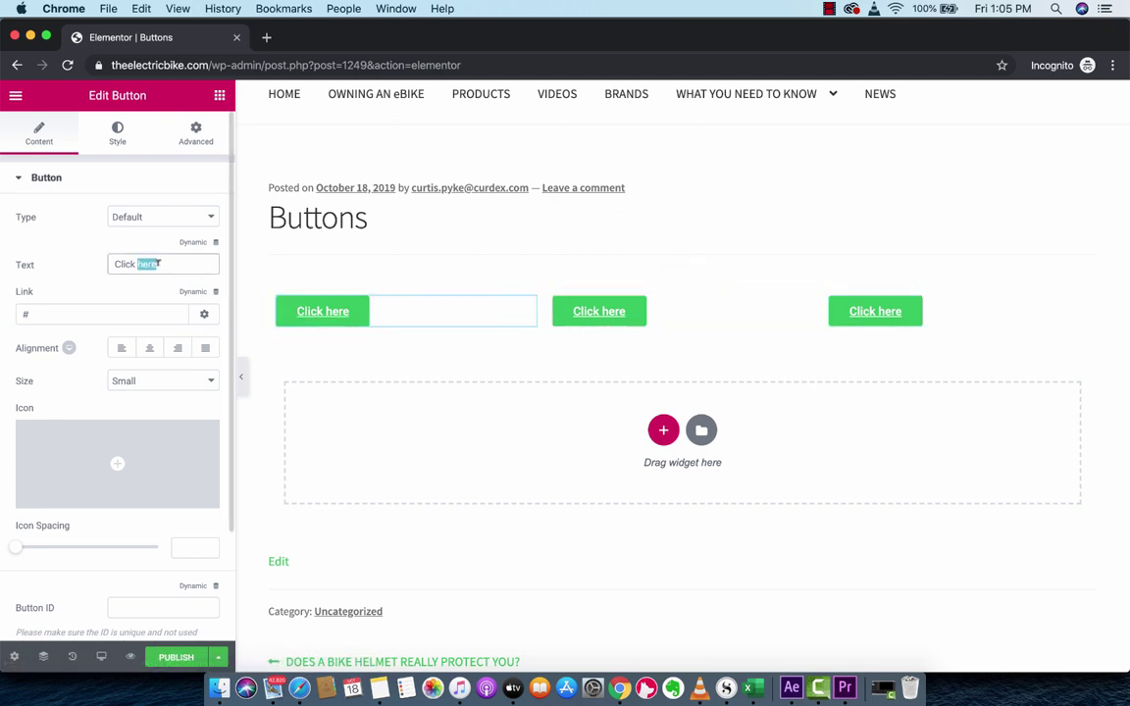
text(Hello the)
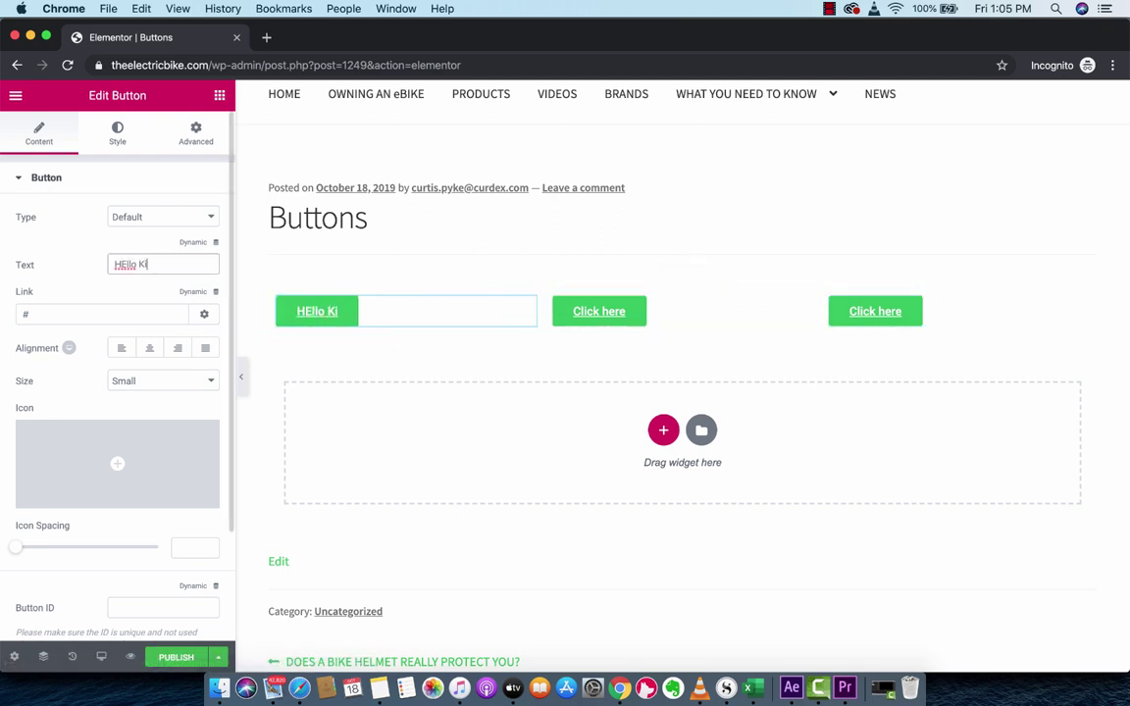
key(super+a)
text(Hello Kitty)
Relabel the middle button 'I reall like beer it is tasty'.
click(643, 324)
click(177, 259)
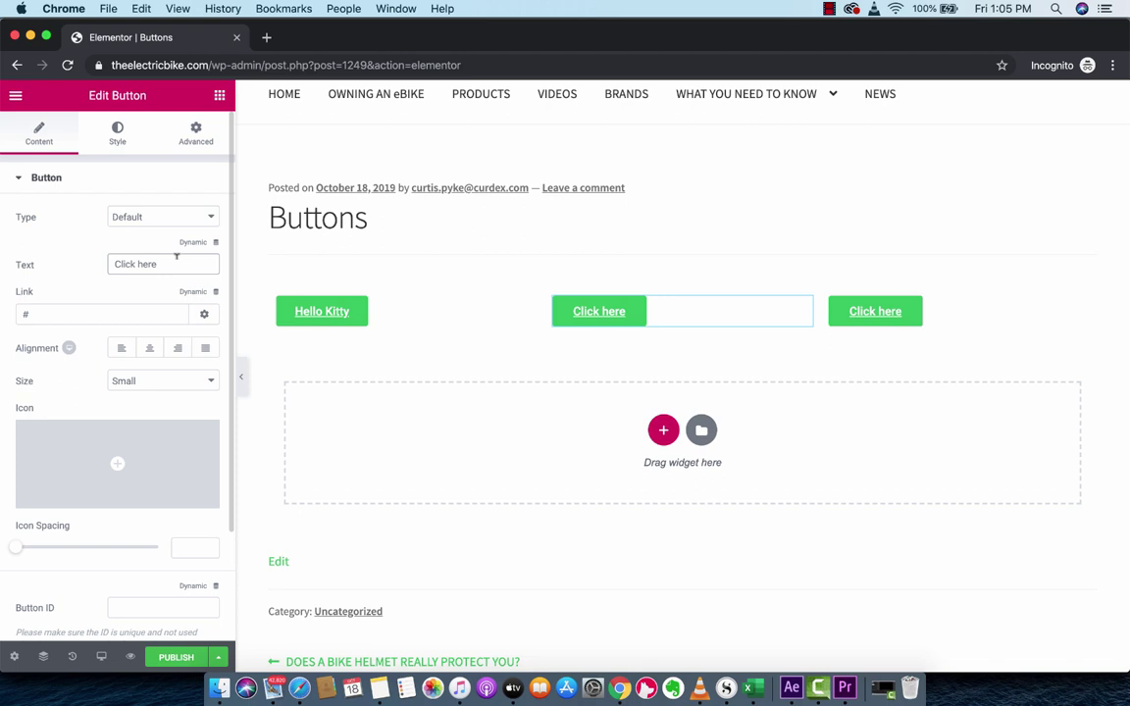
key(super+a)
text(I)
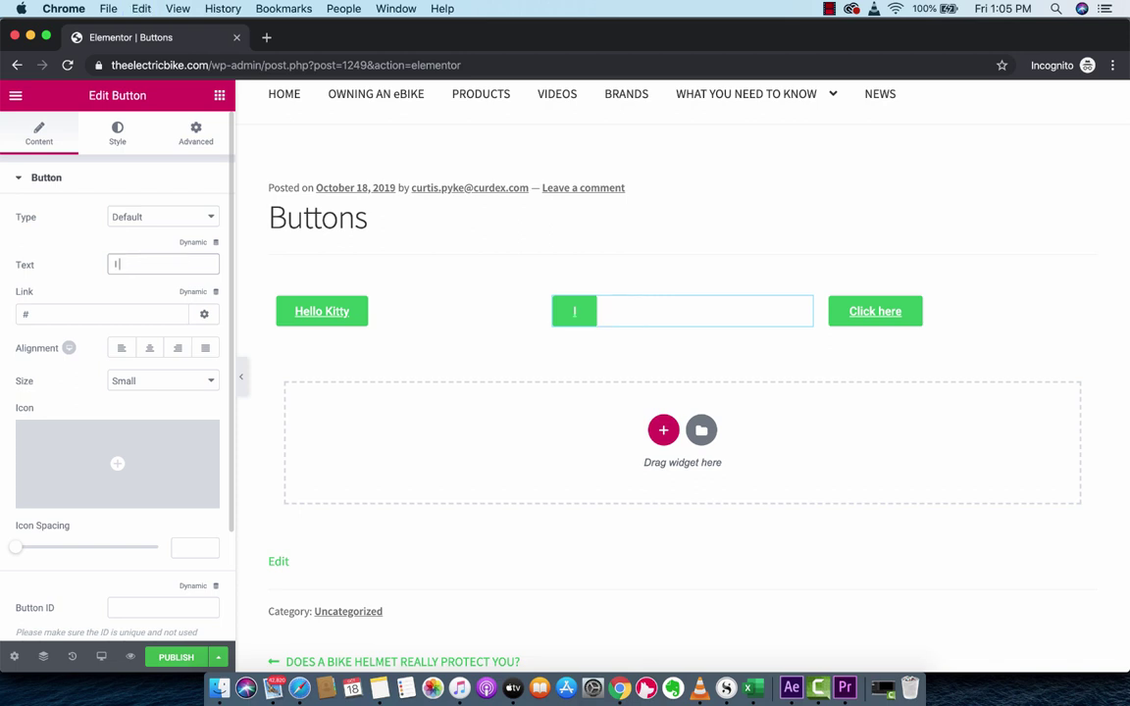
text( reall like beer)
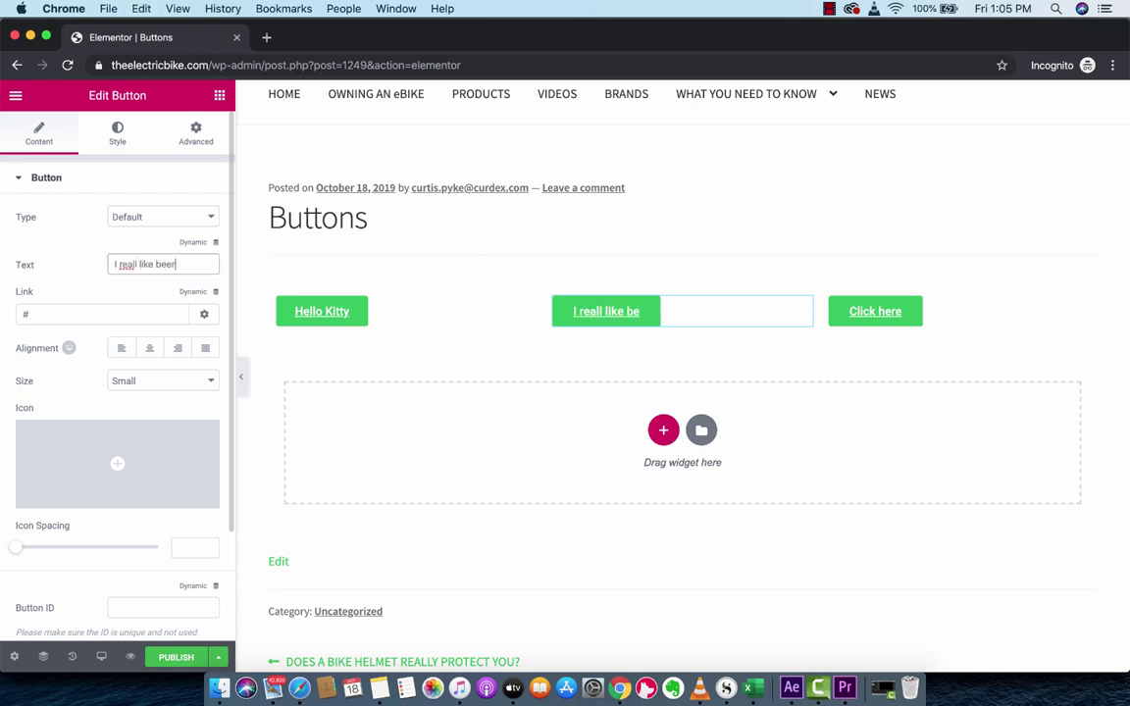
text( it is tasty)
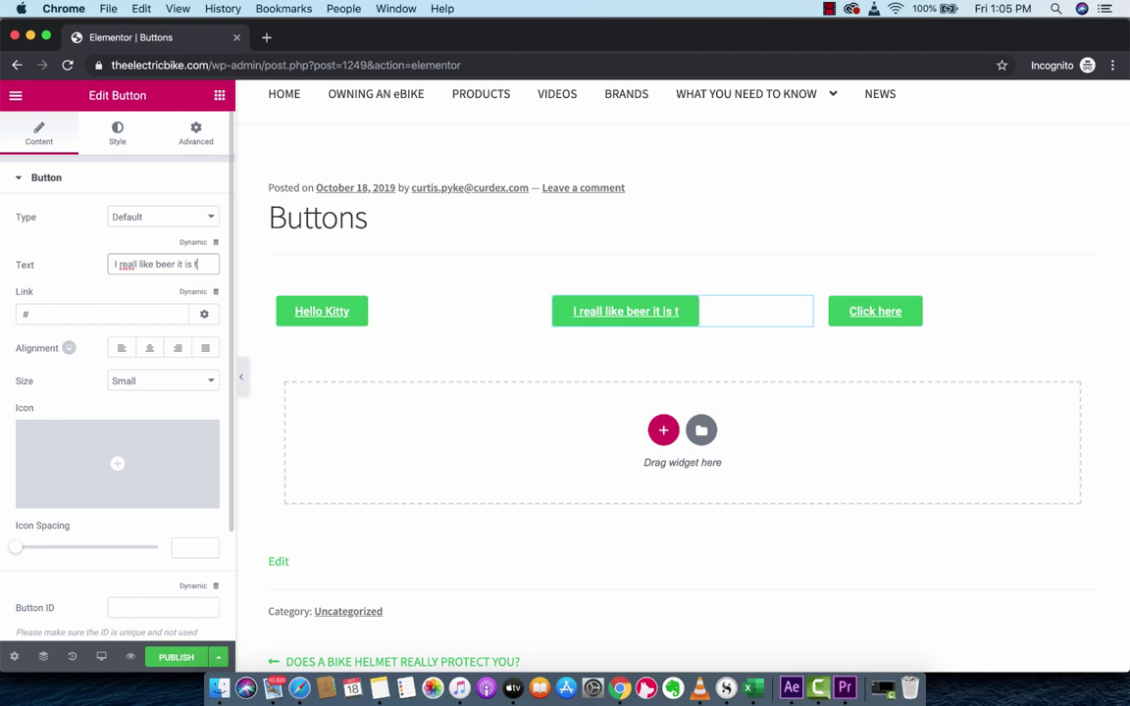
Relabel the right button 'Banana' and return to the widget list.
click(919, 315)
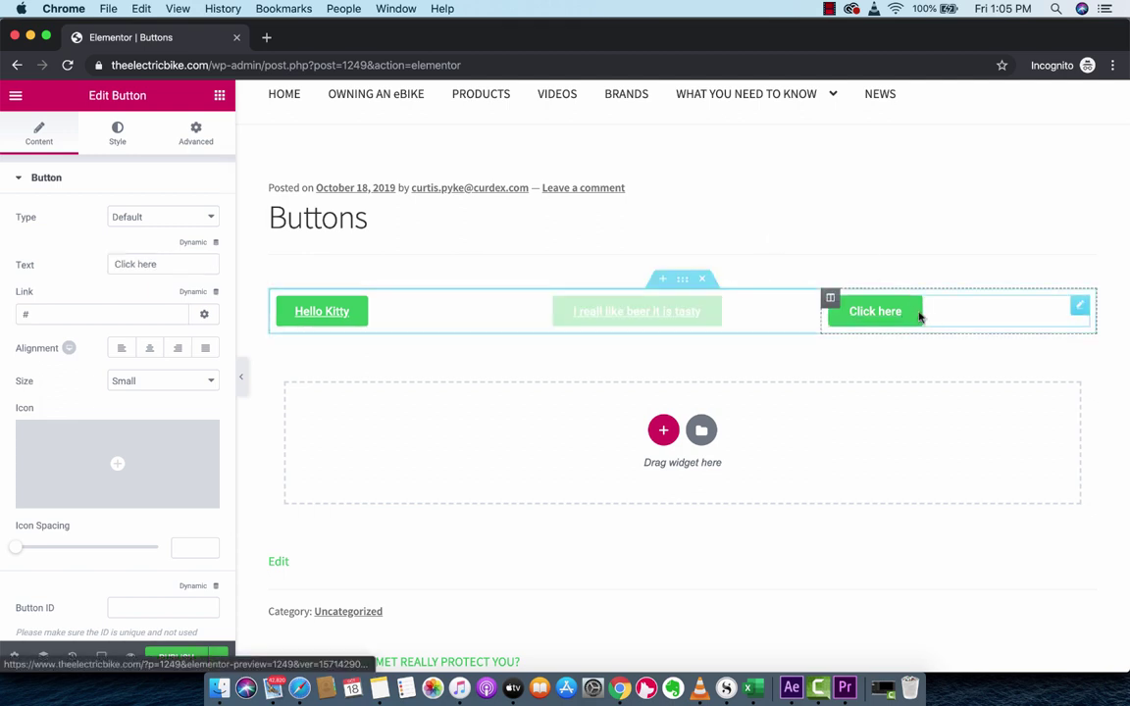
triple_click(160, 264)
text(Banana)
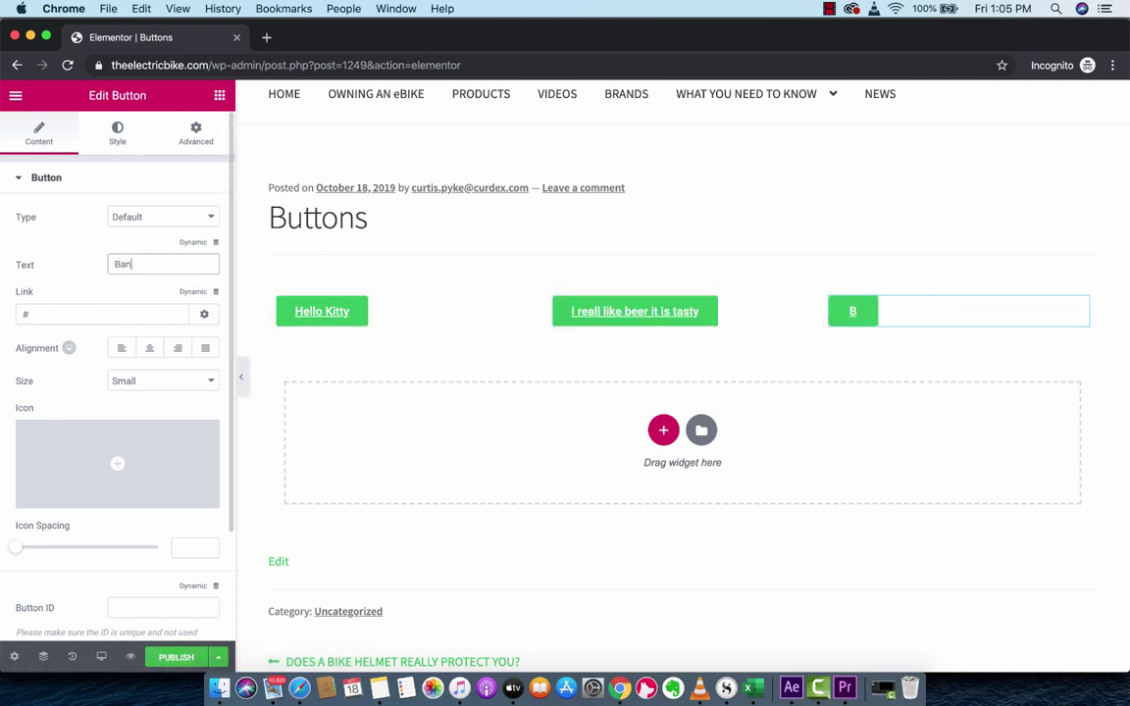
click(456, 260)
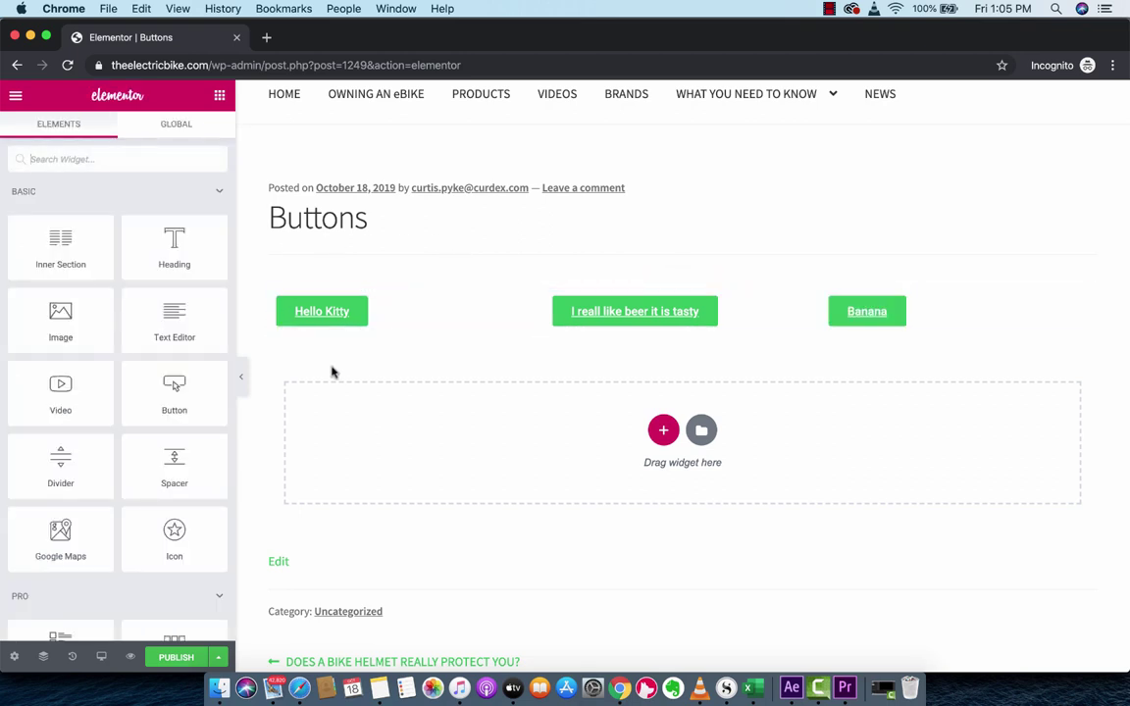
Try centre, right and left alignment on Hello Kitty and make it Medium size.
click(365, 318)
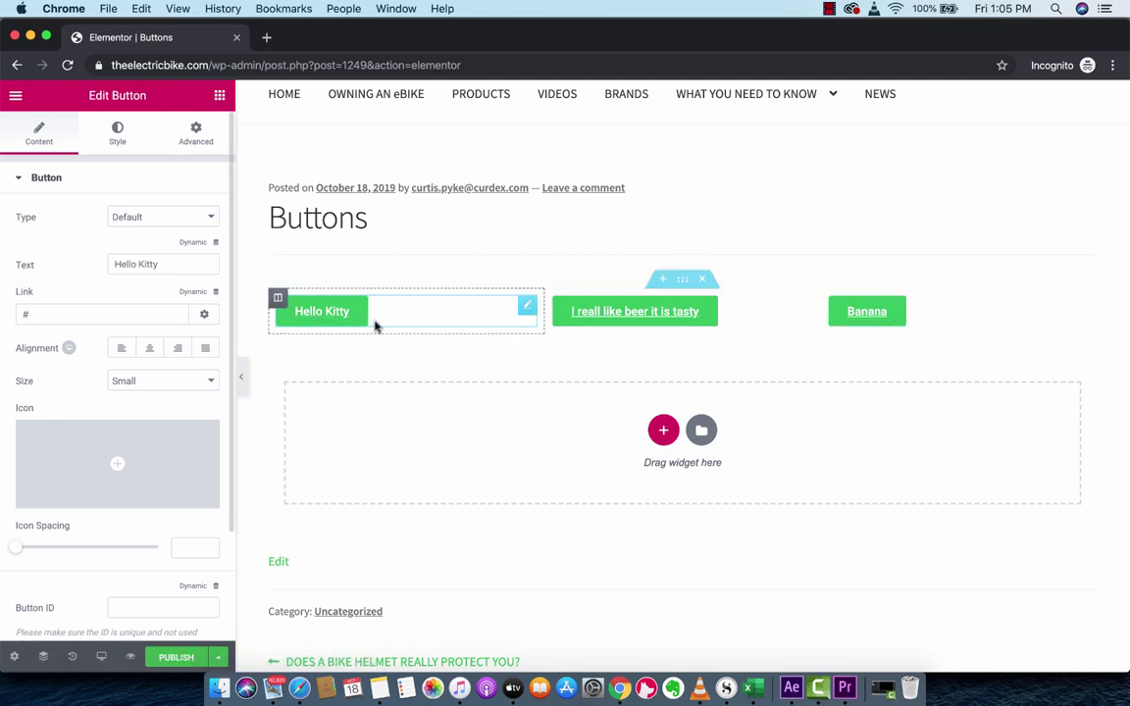
scroll(71, 379, down, 2)
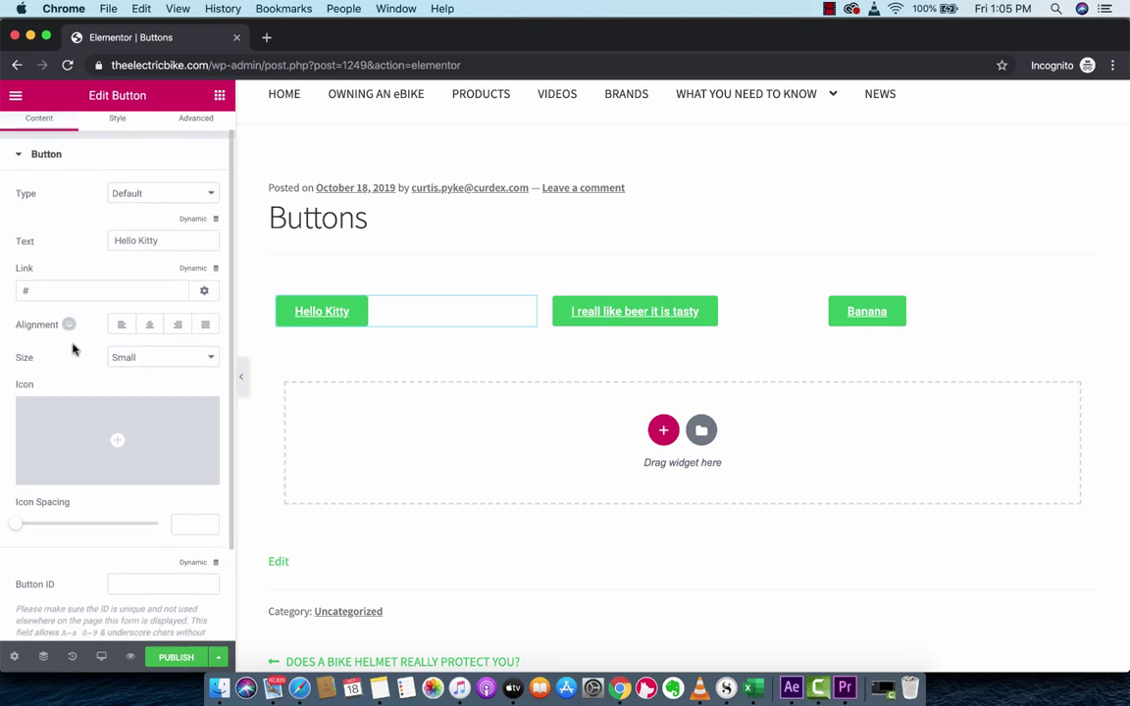
click(149, 325)
click(174, 328)
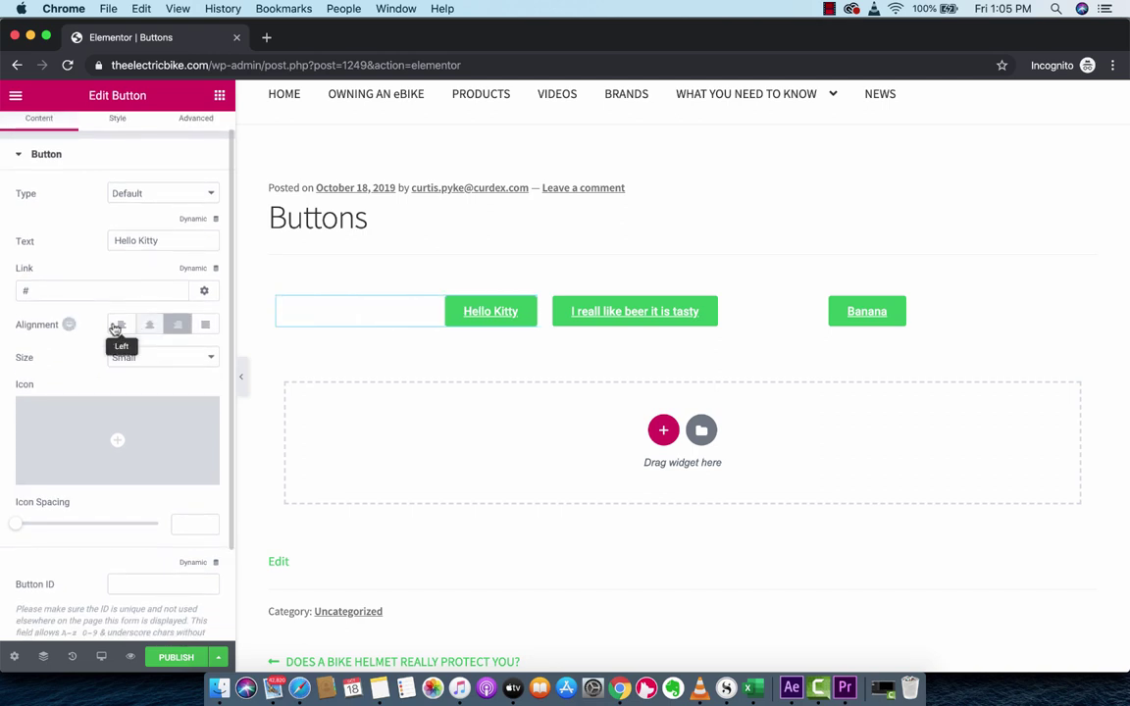
click(120, 325)
click(135, 359)
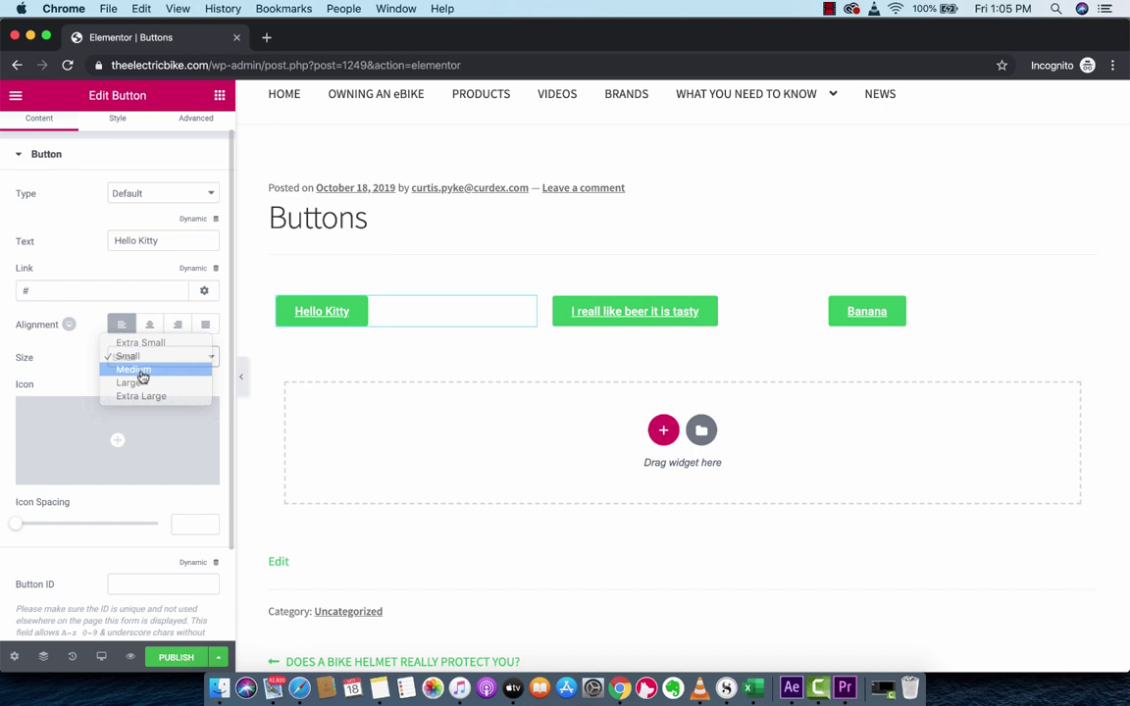
click(140, 370)
Make the beer button Medium size, then delete the whole three-button section.
click(686, 314)
click(159, 380)
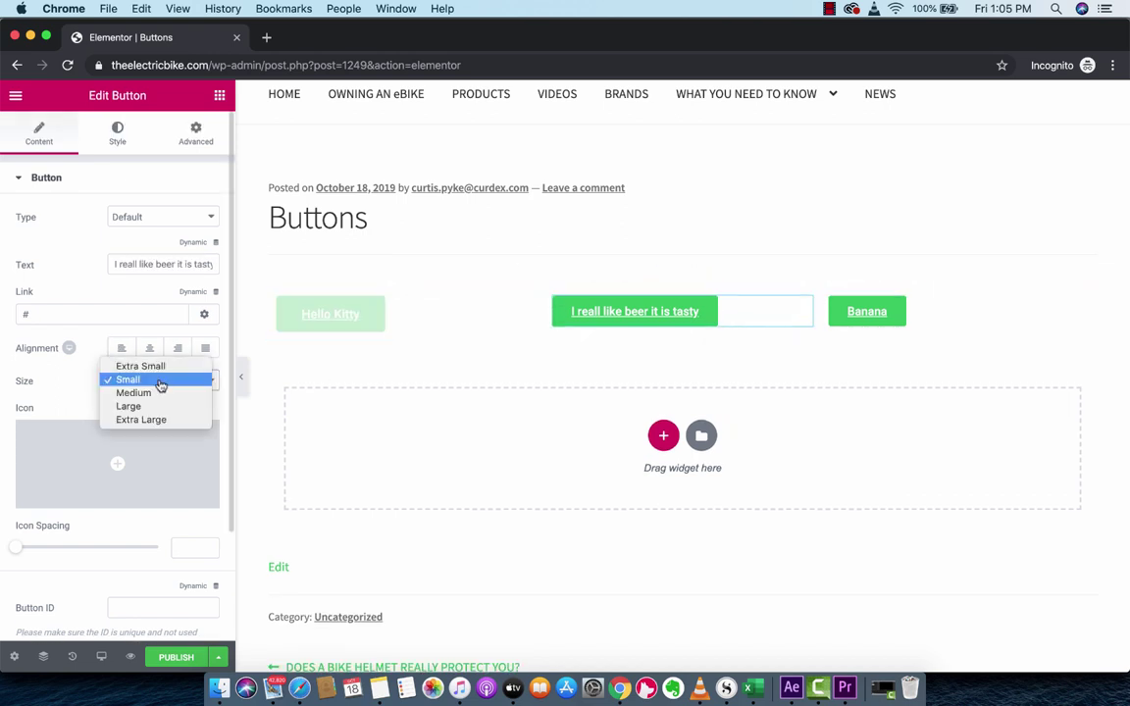
click(156, 393)
click(408, 338)
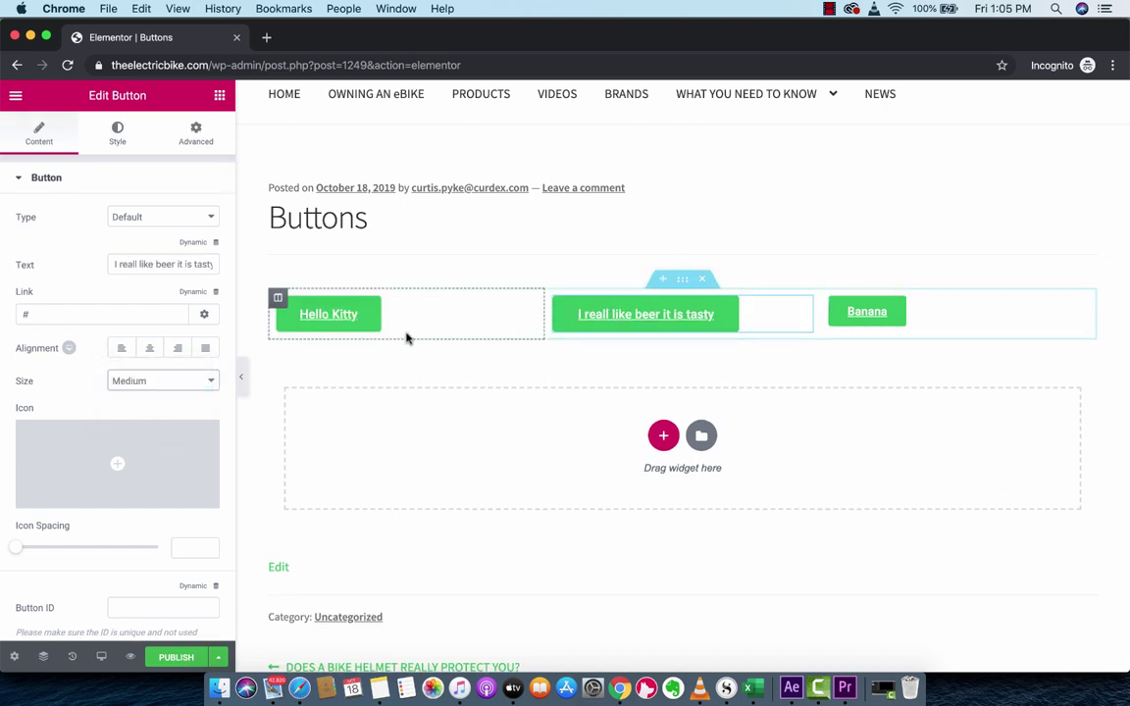
click(706, 283)
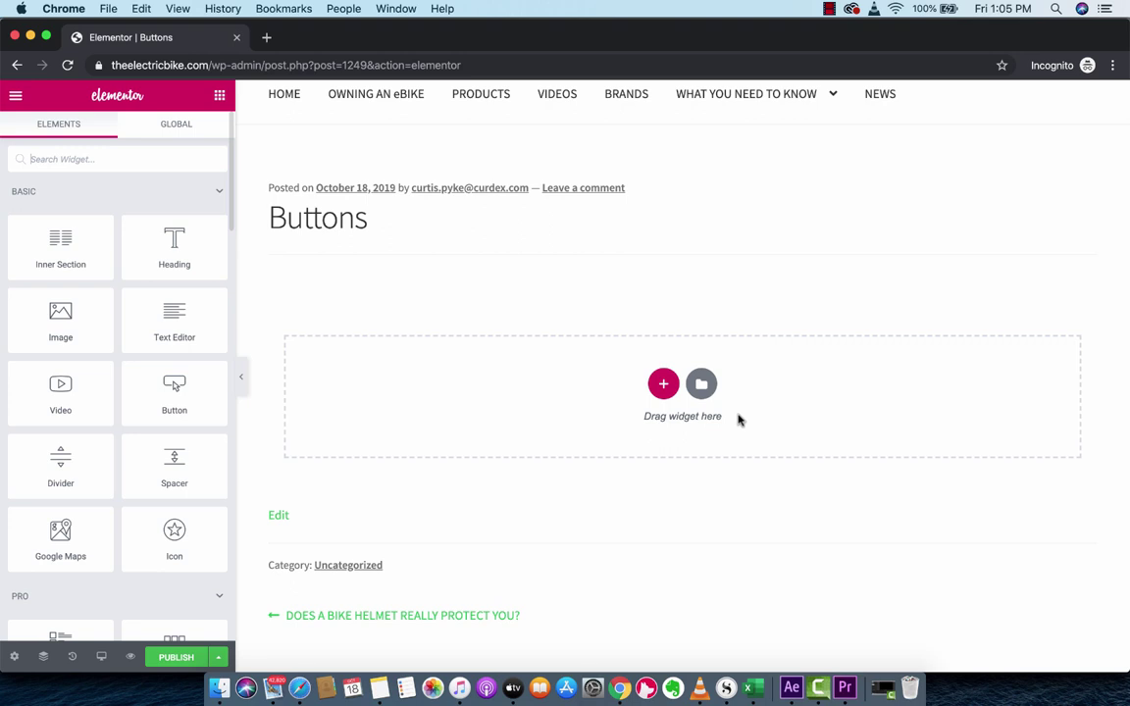
Add a two-column Inner Section to the post, removing and re-adding it once.
click(663, 385)
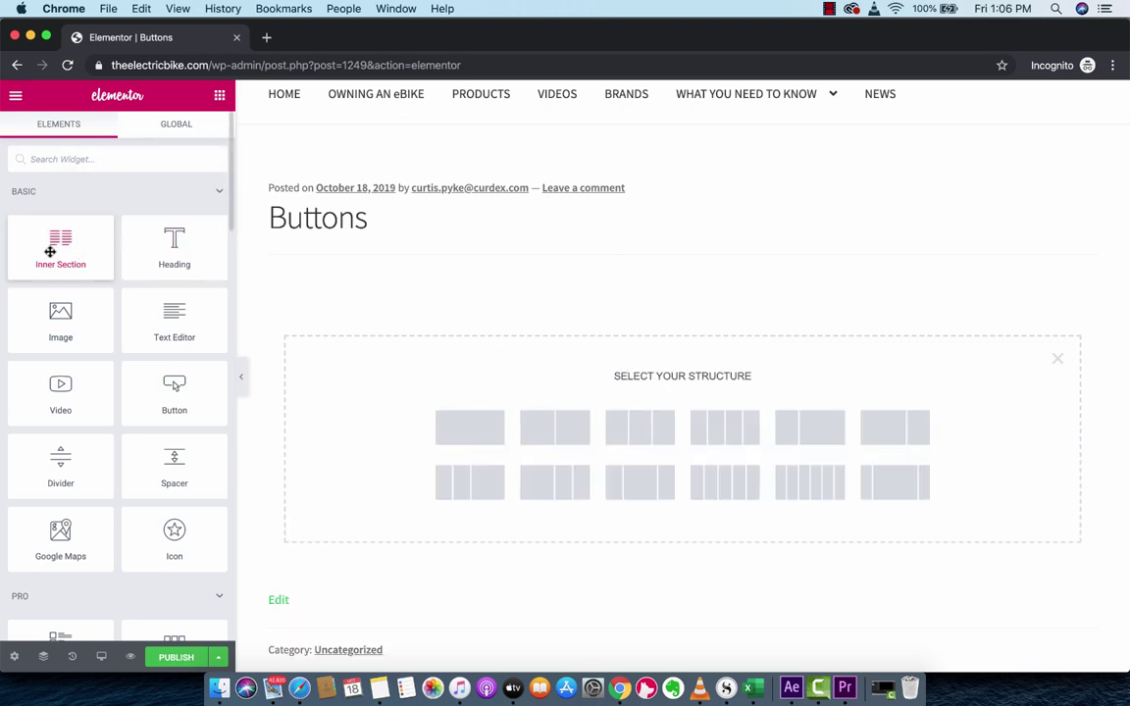
drag(50, 252, 598, 326)
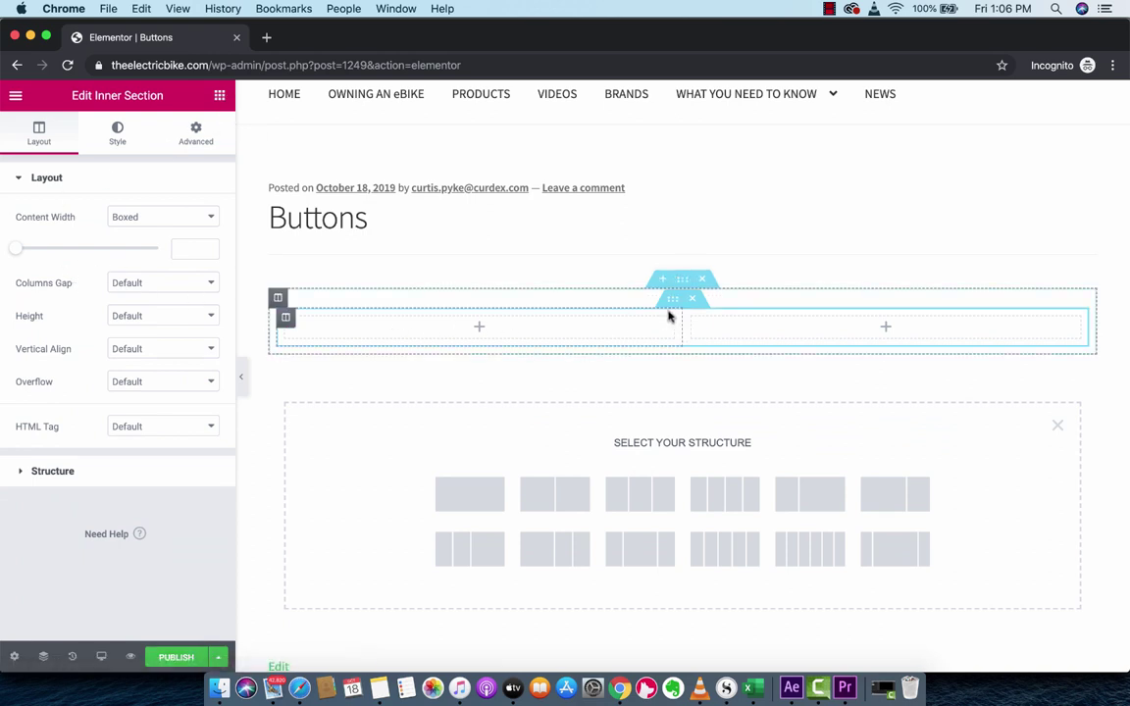
click(703, 284)
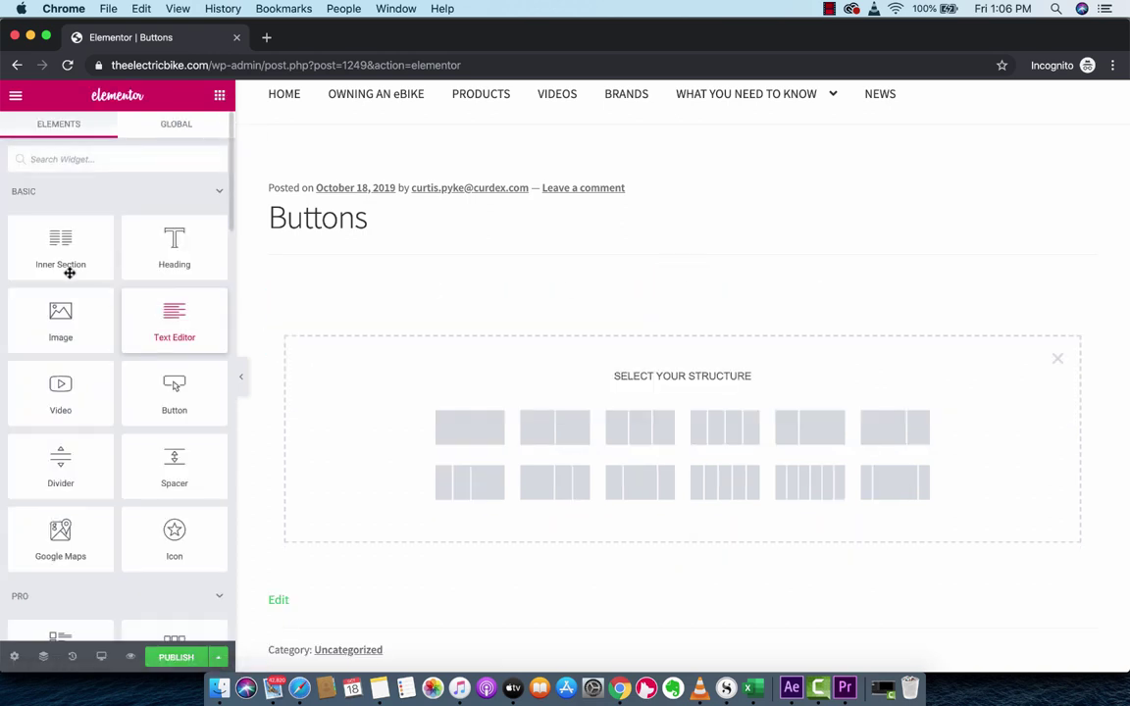
drag(50, 247, 576, 377)
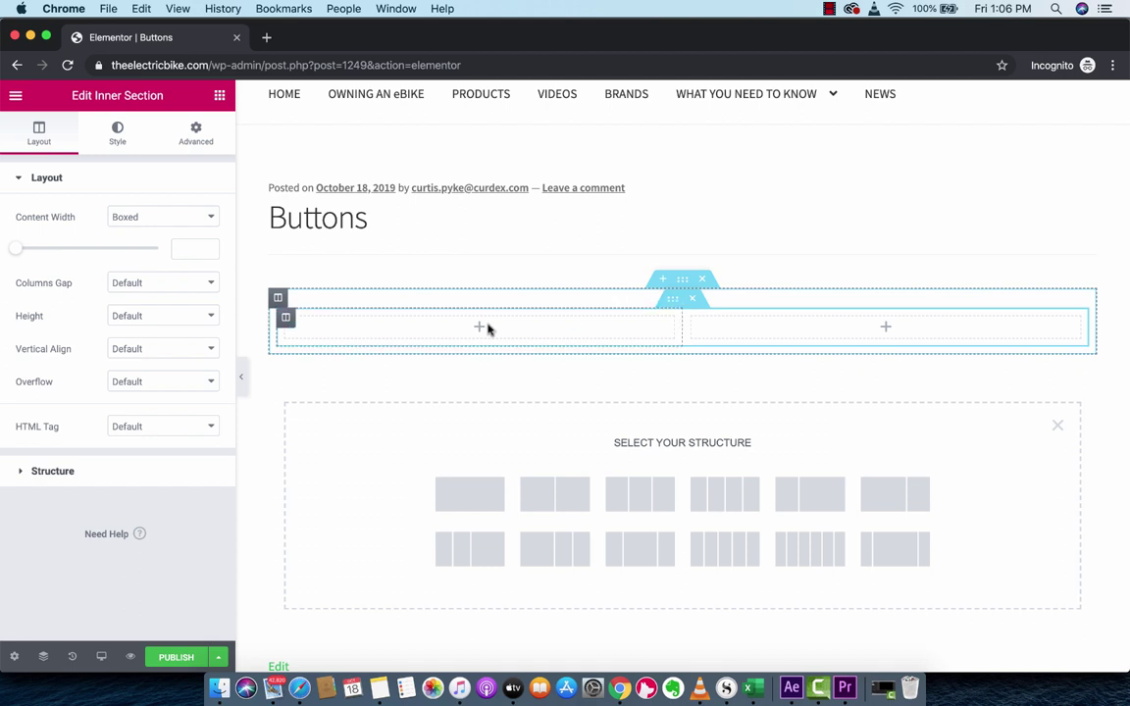
Add a third column to the inner section via the column's context menu.
click(286, 320)
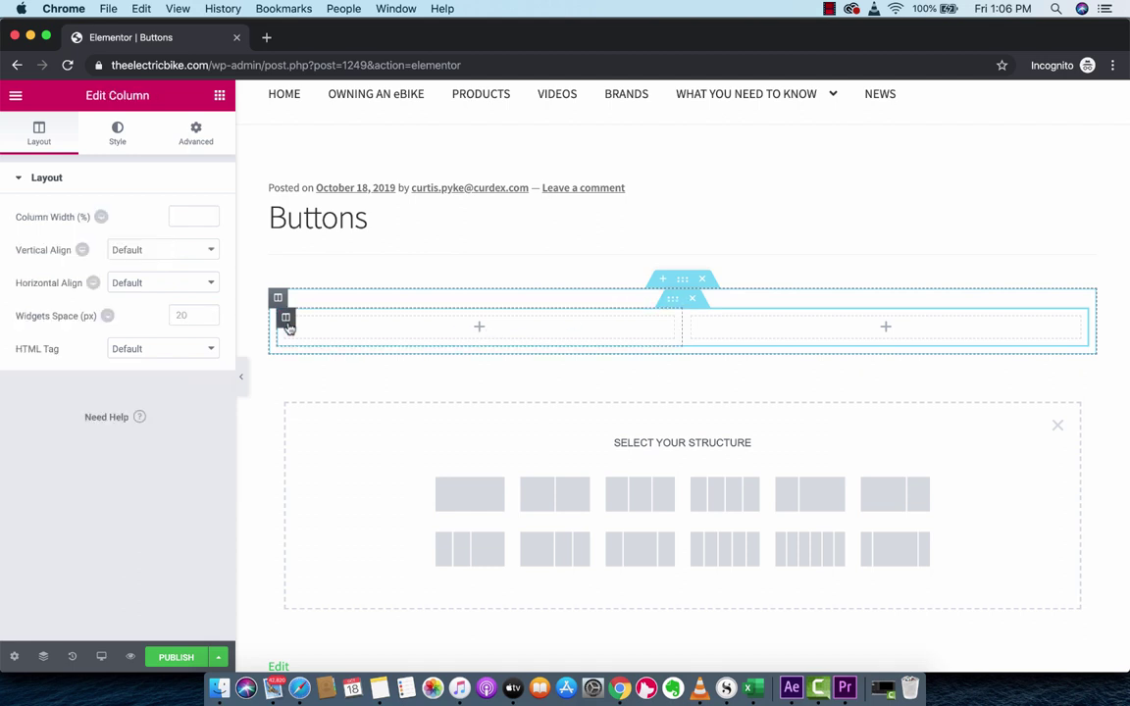
right_click(288, 326)
click(318, 393)
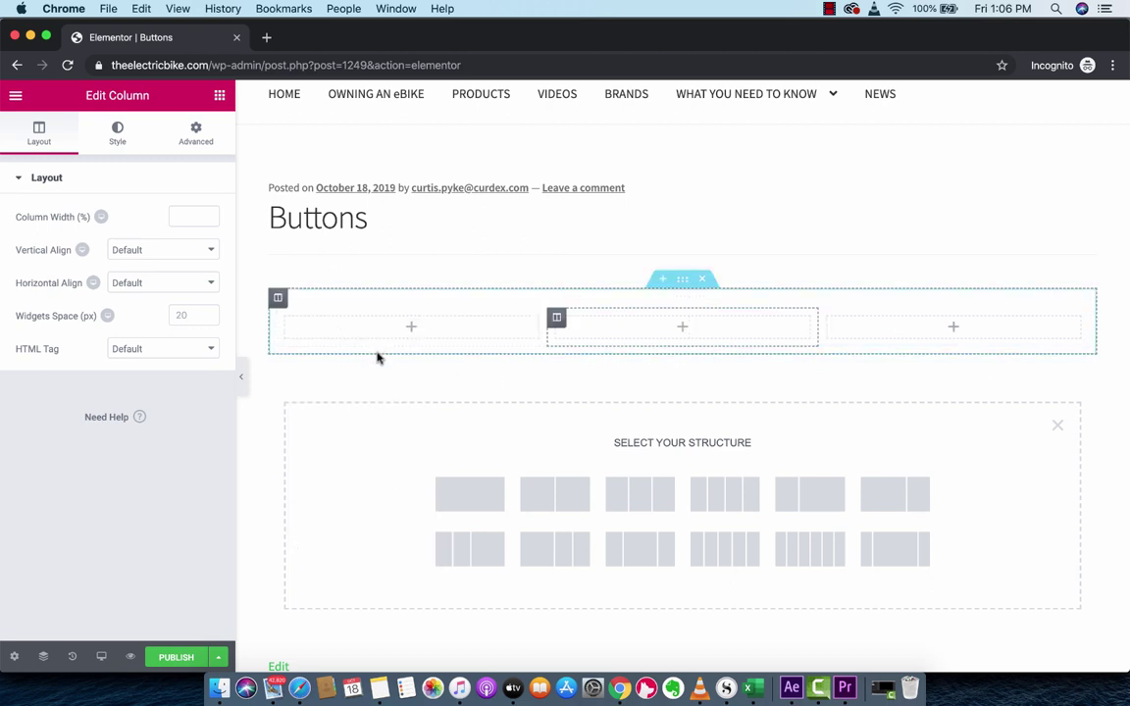
Drop a Button into the first inner-section column and label it 'AWESOME SAUCE'.
click(221, 98)
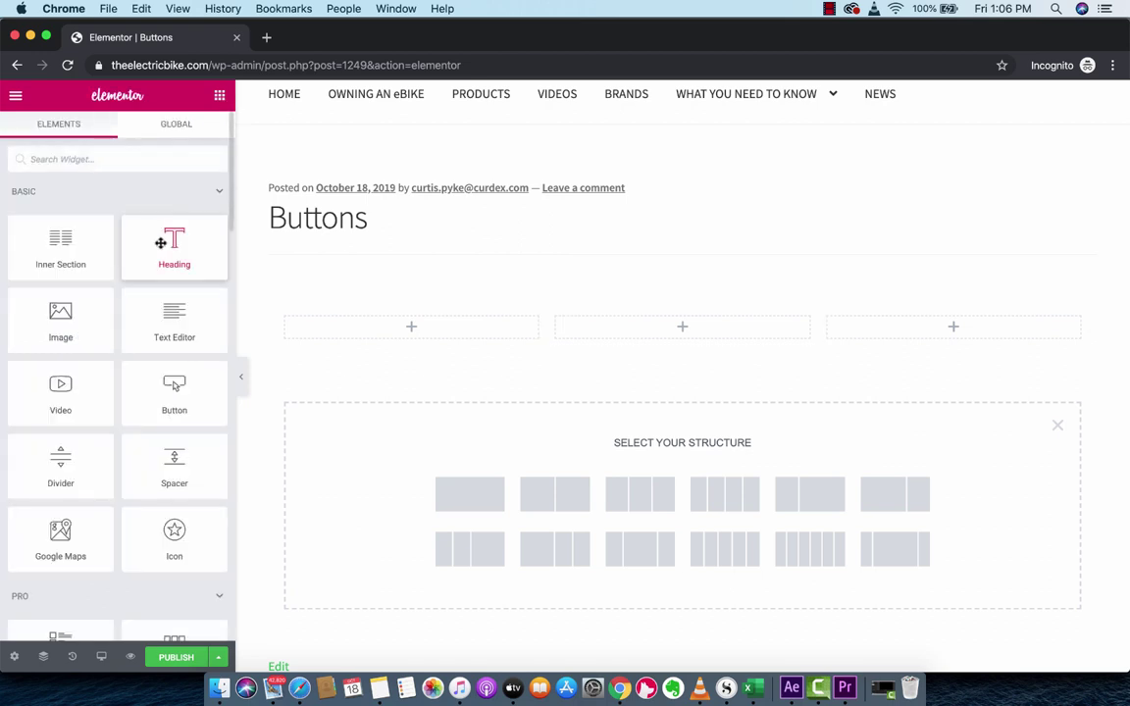
drag(174, 403, 437, 338)
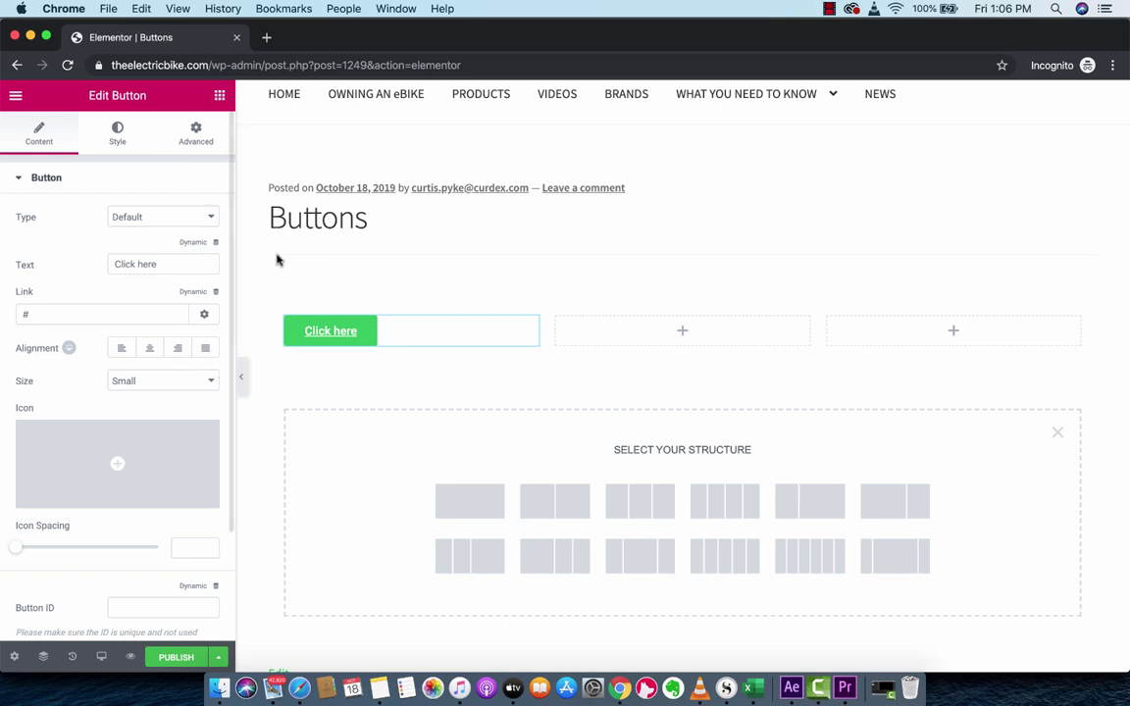
click(166, 264)
triple_click(166, 263)
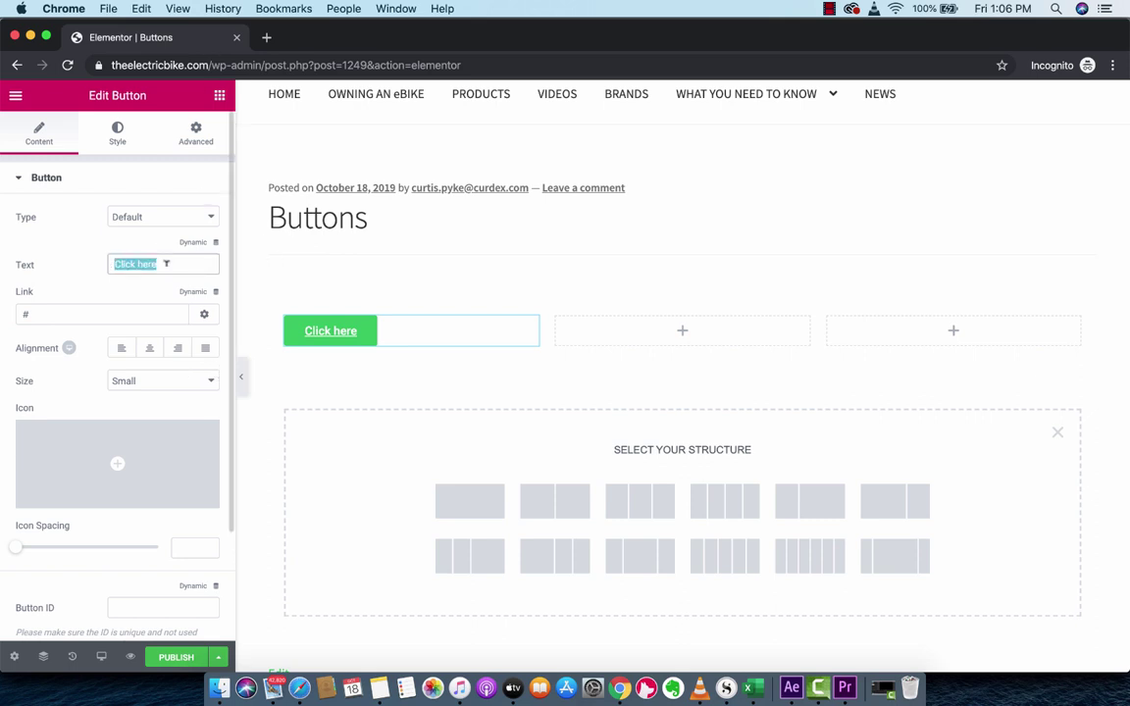
text(AWESOME SAUCE)
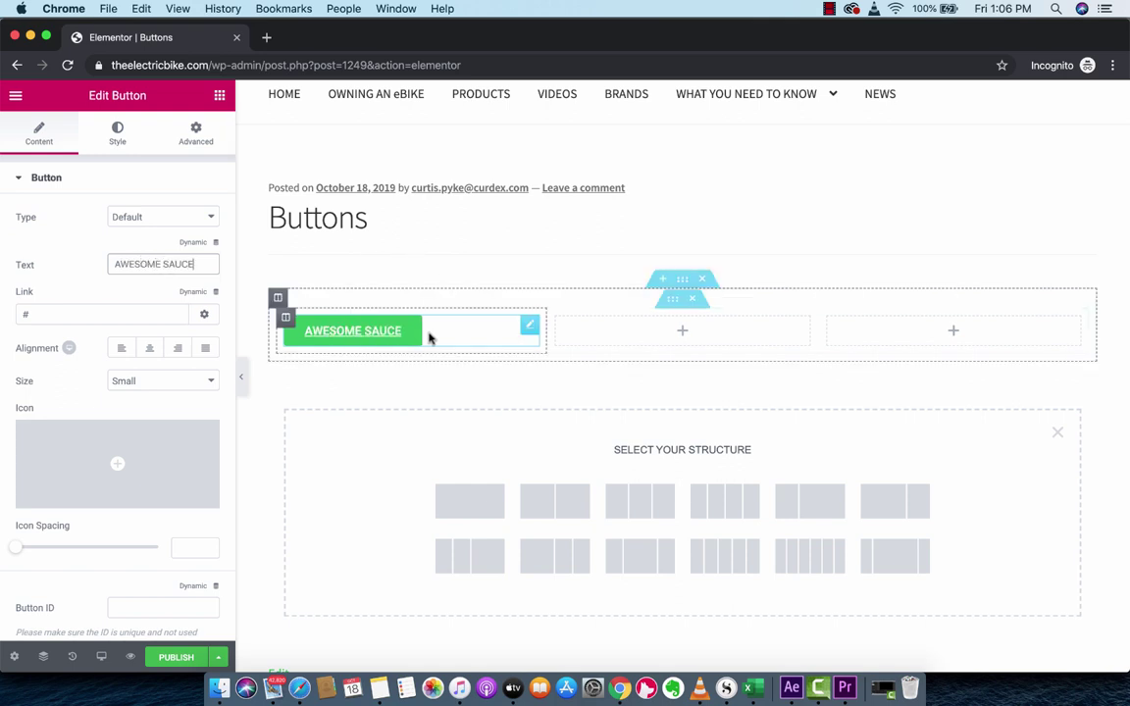
click(618, 339)
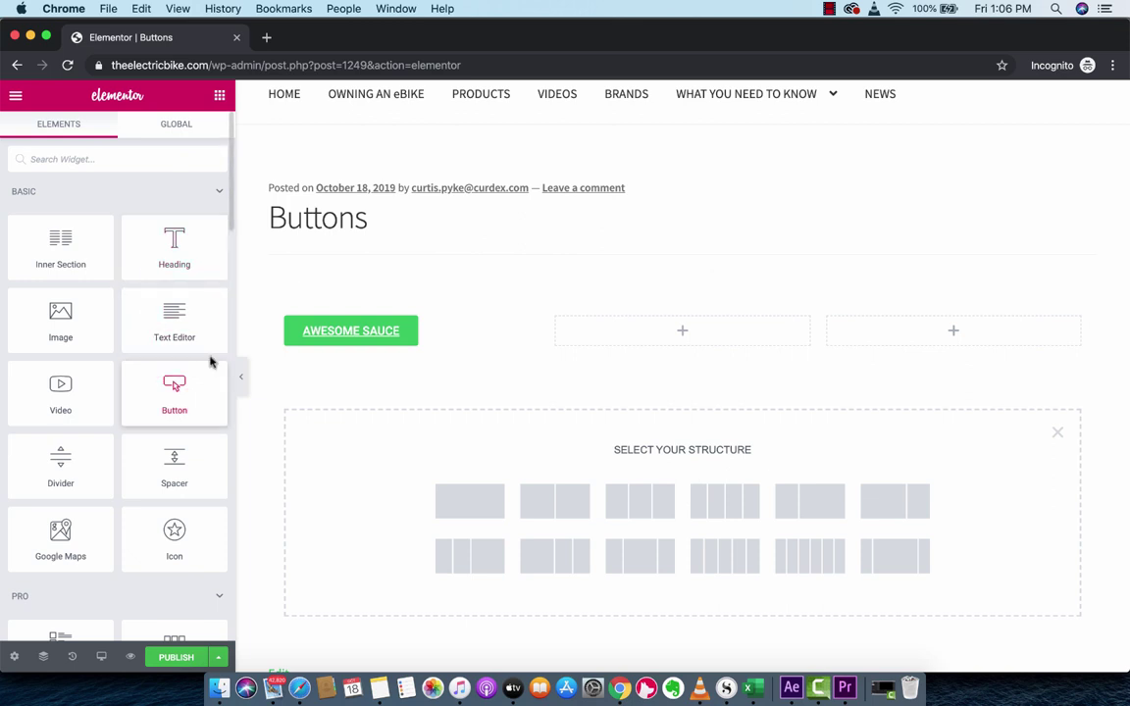
Drop a Button into the middle column and label it 'BANANA BREAD WAS HERE'.
drag(209, 361, 647, 330)
click(82, 310)
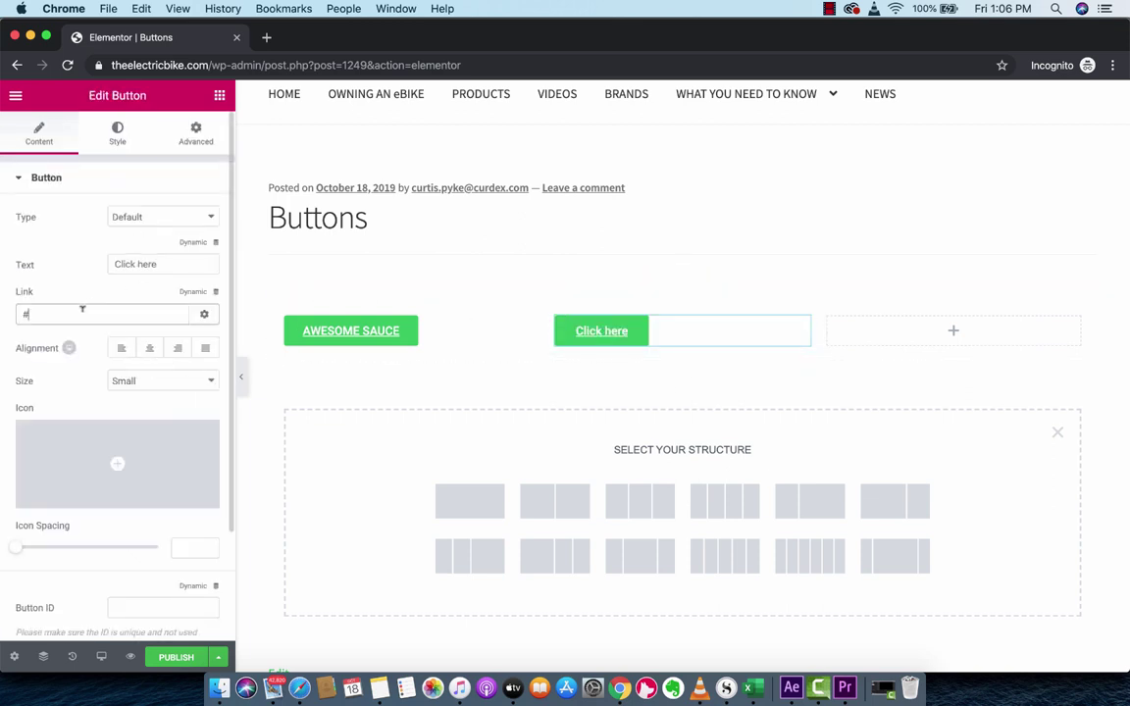
triple_click(133, 264)
text(B)
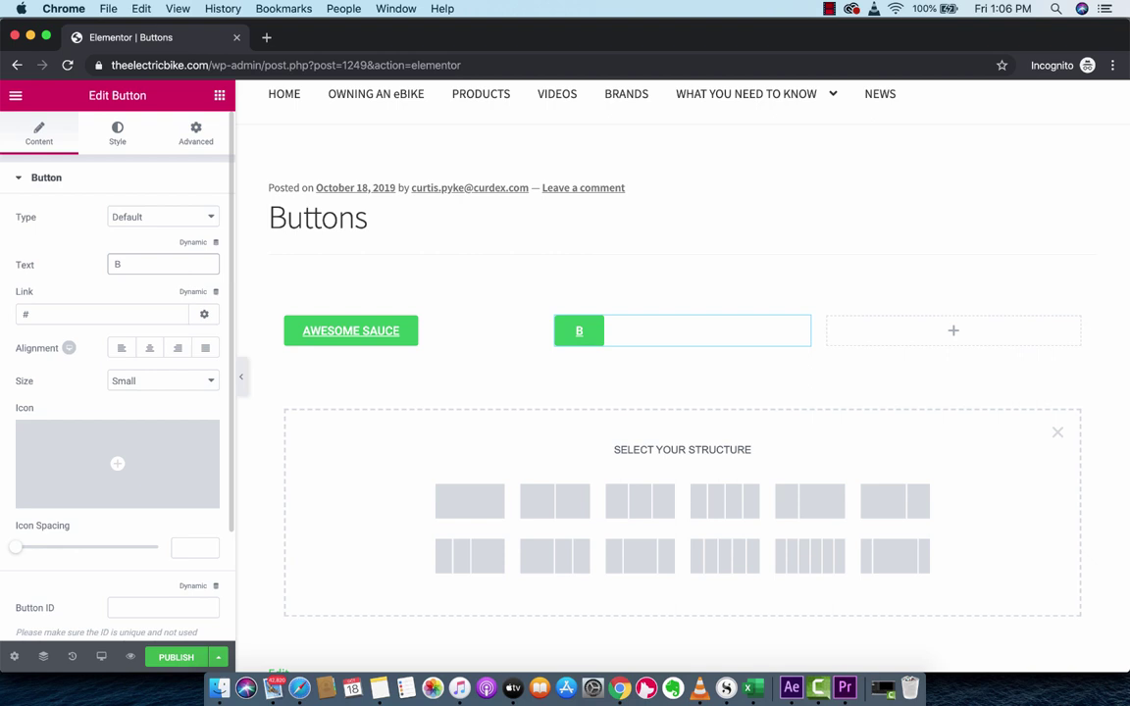
text(ANAN)
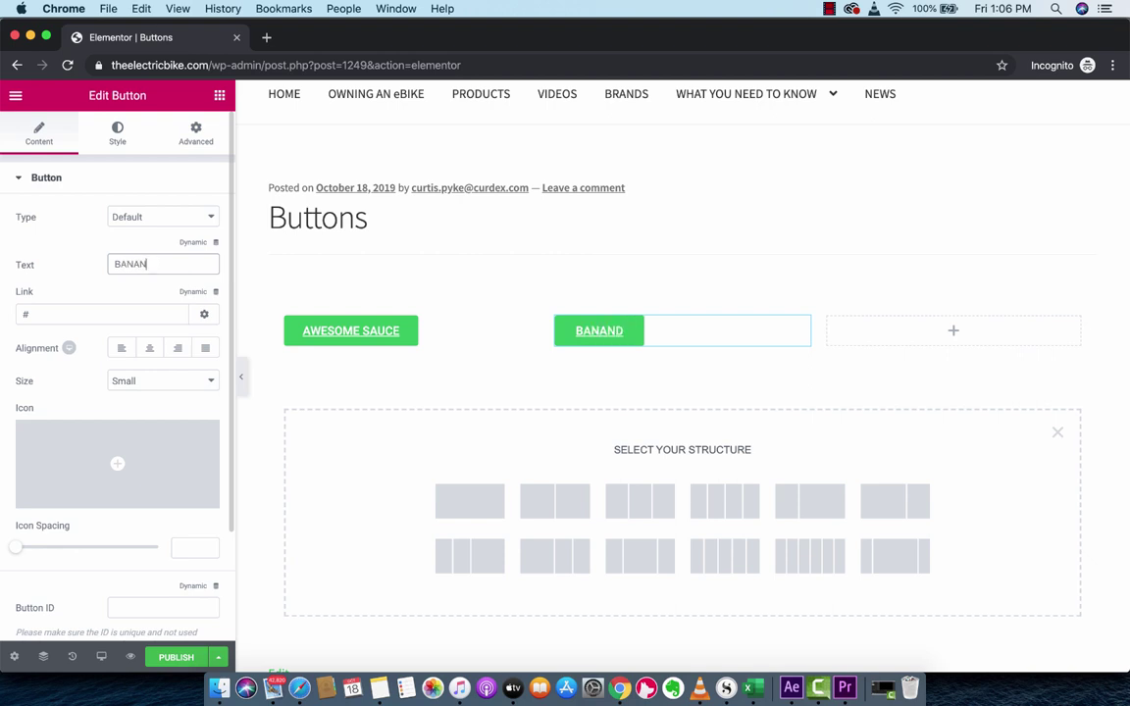
text(A BREAD WA)
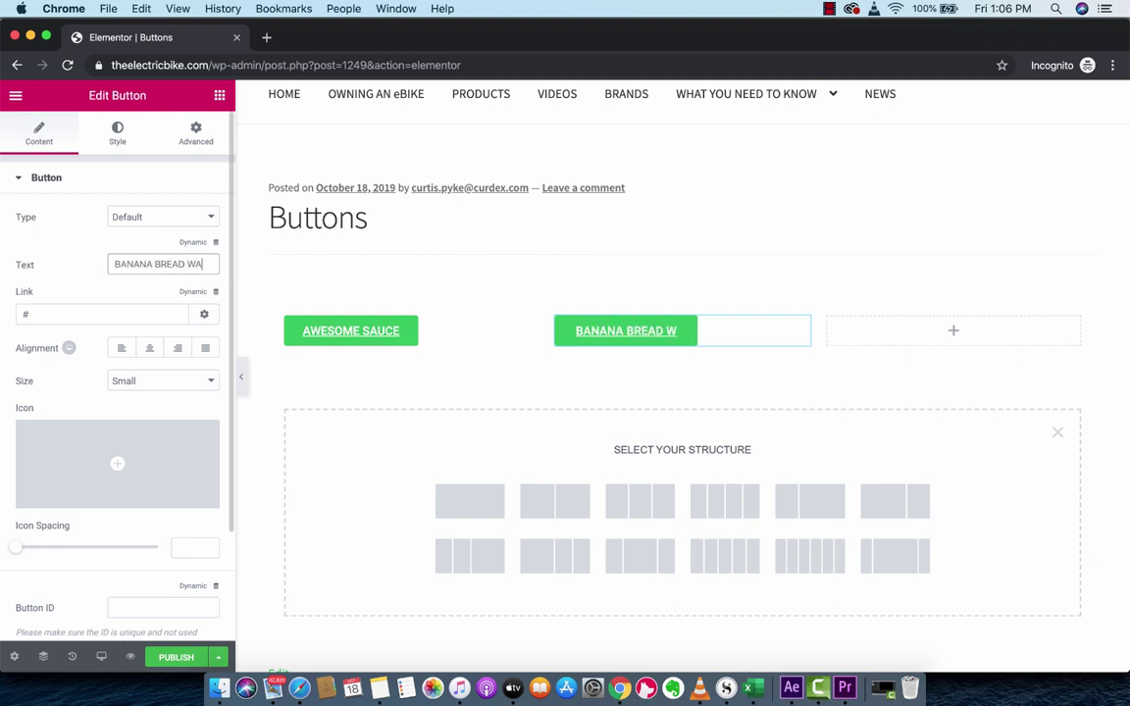
text(S HERE)
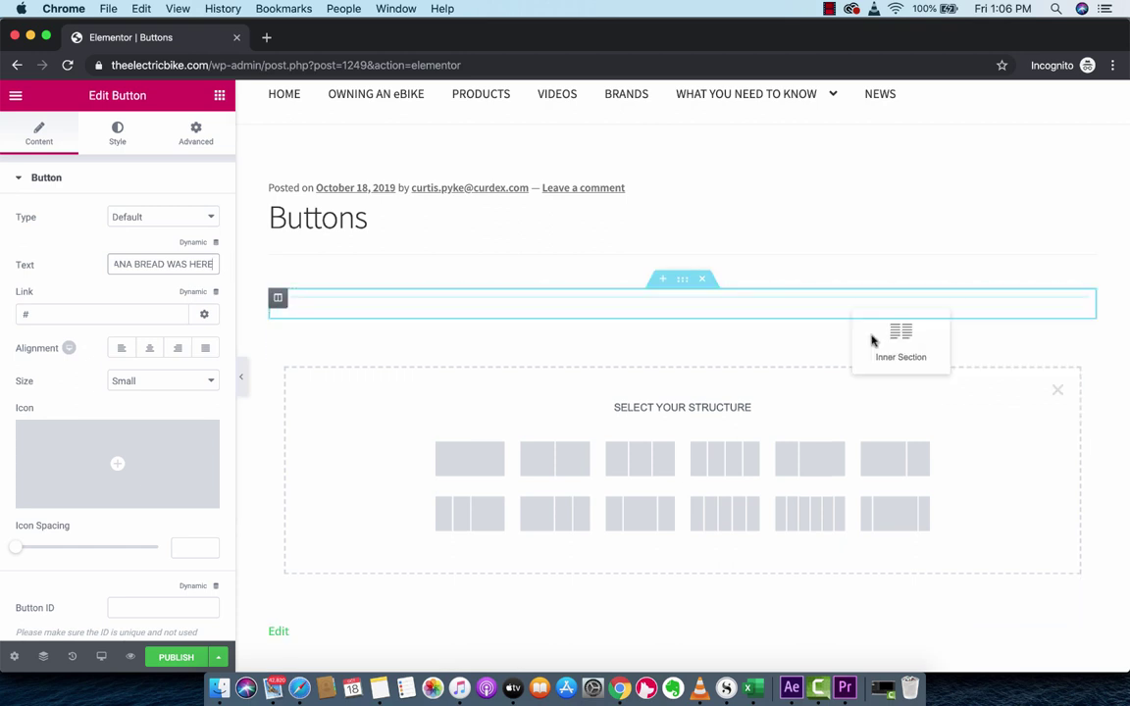
click(206, 133)
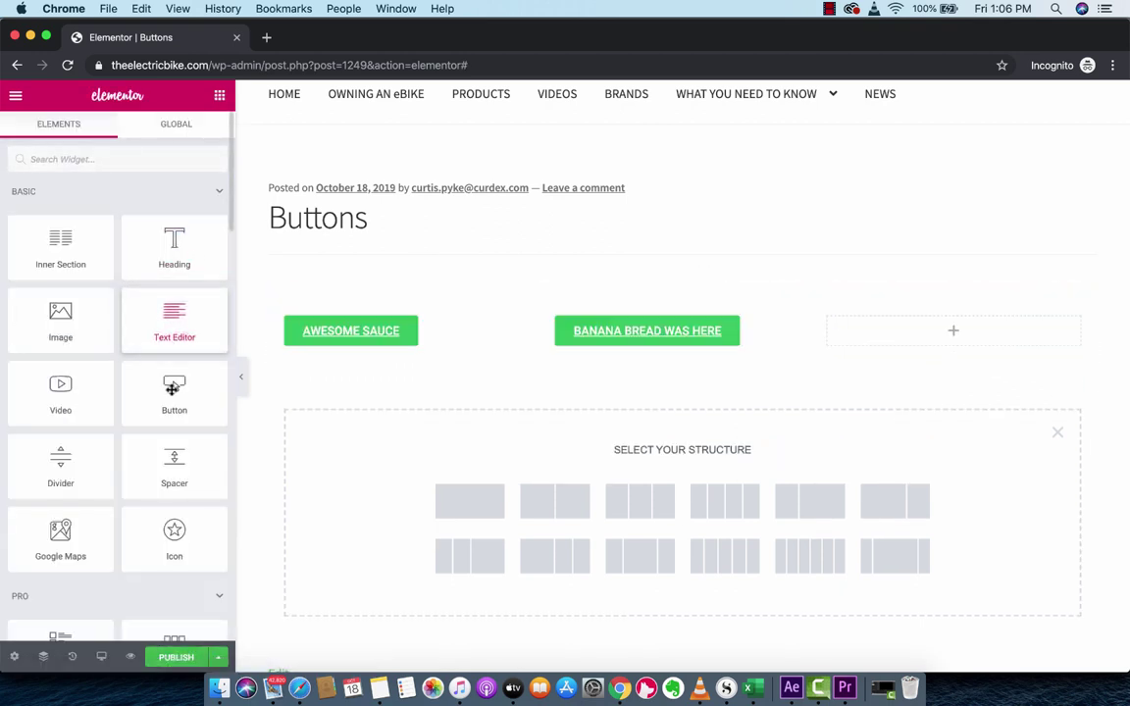
Drop a Button into the right column and label it 'There is a long wrong with me'.
drag(171, 385, 913, 334)
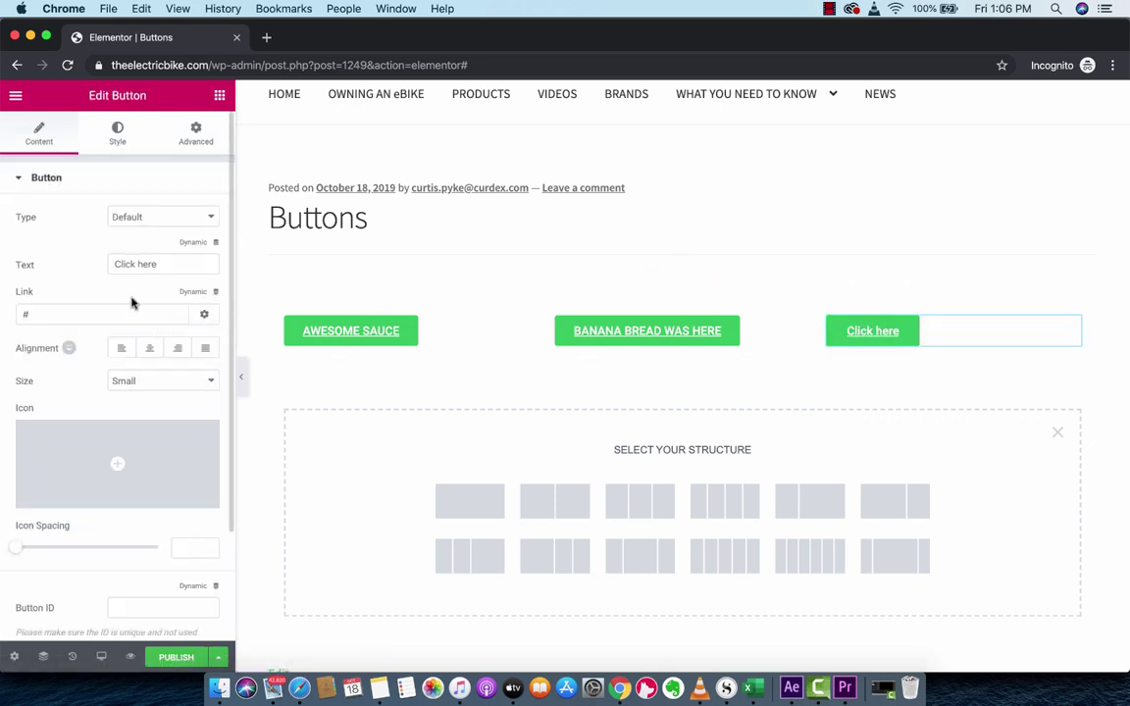
click(101, 308)
double_click(155, 265)
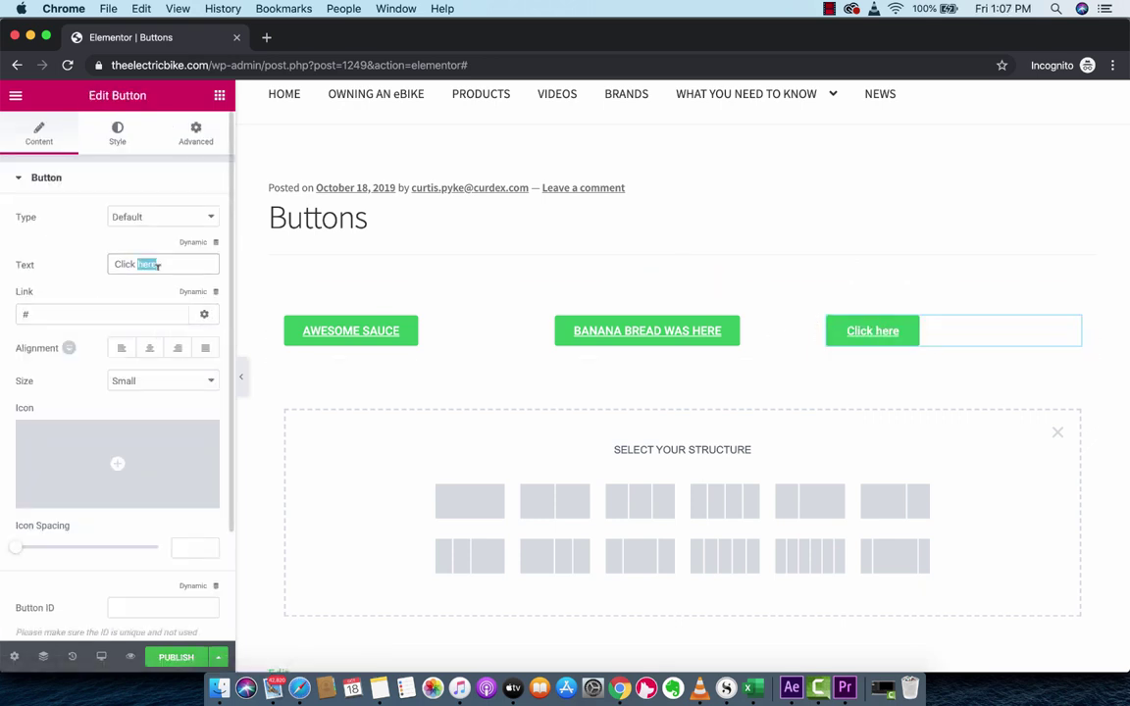
key(super+a)
text(There is a lo)
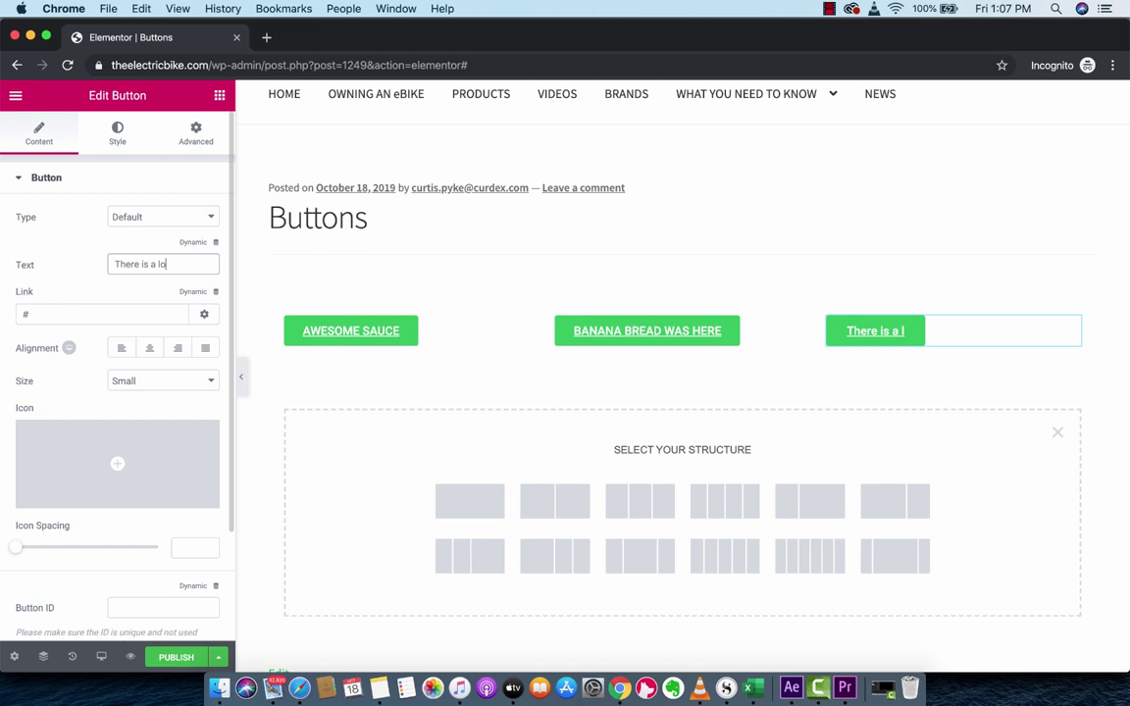
text(ng wrong with me)
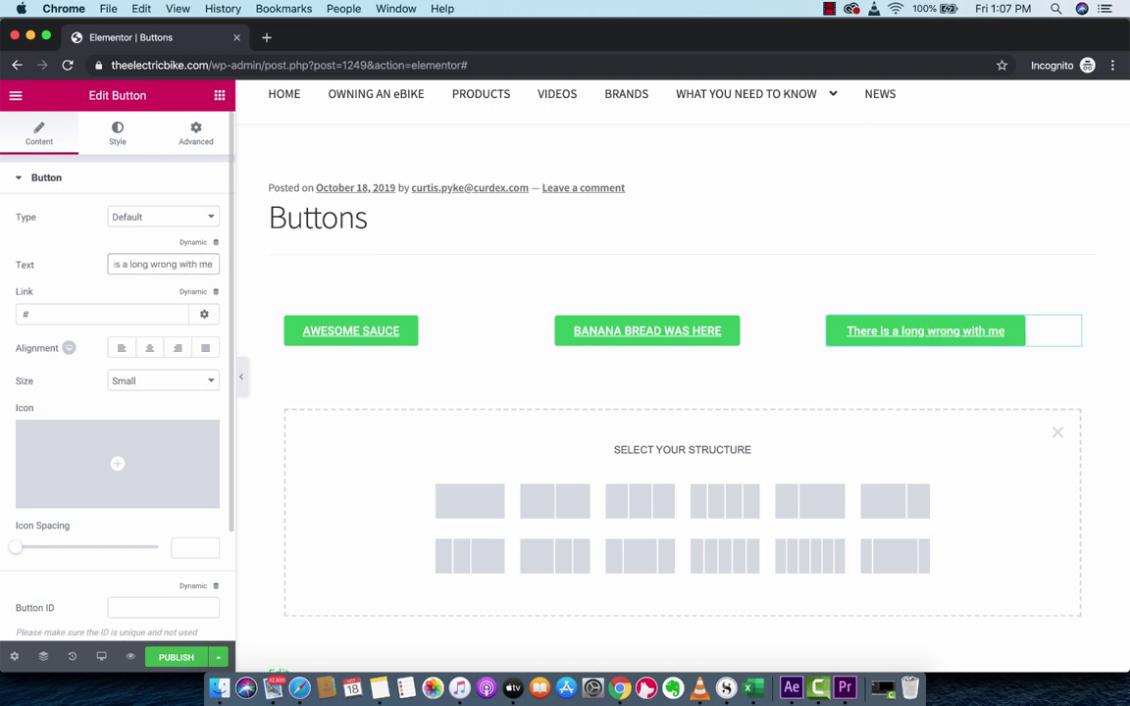
click(75, 253)
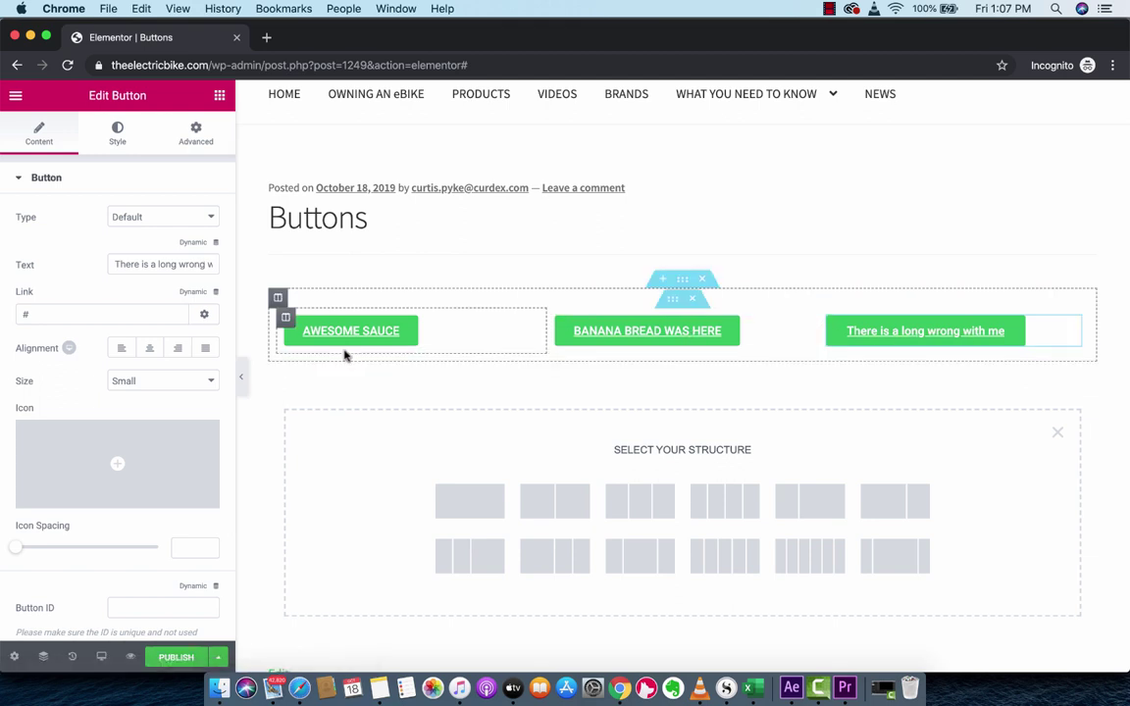
Set Justified alignment on AWESOME SAUCE, BANANA BREAD WAS HERE and the third button.
click(530, 326)
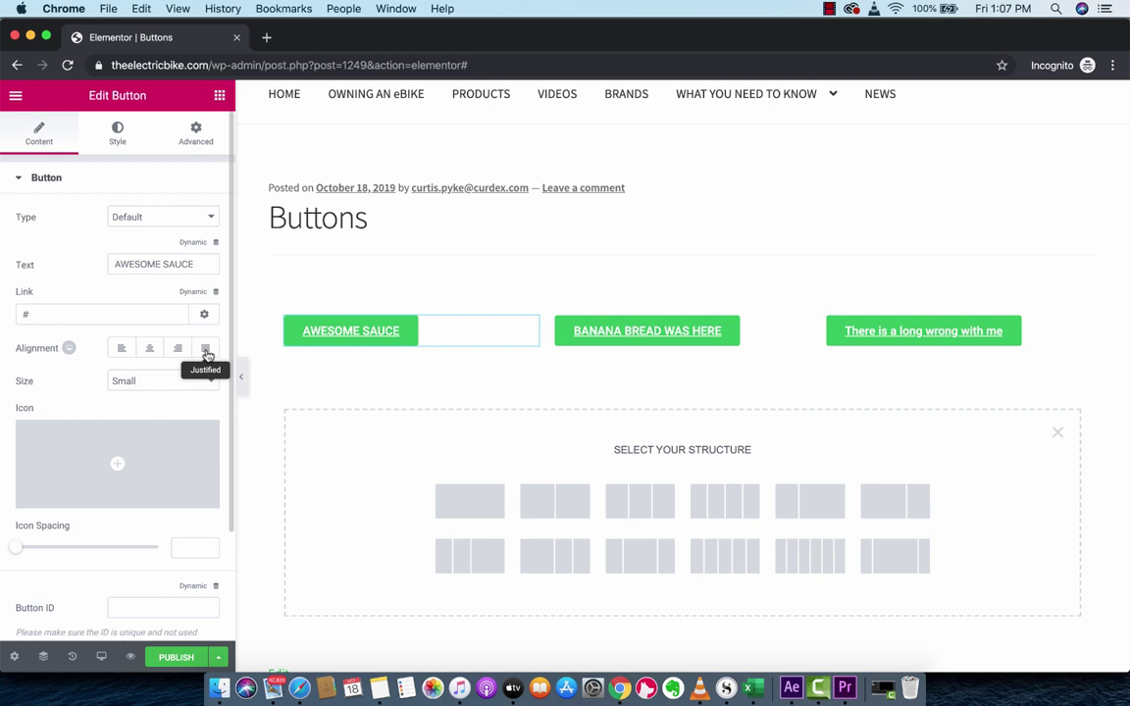
click(206, 350)
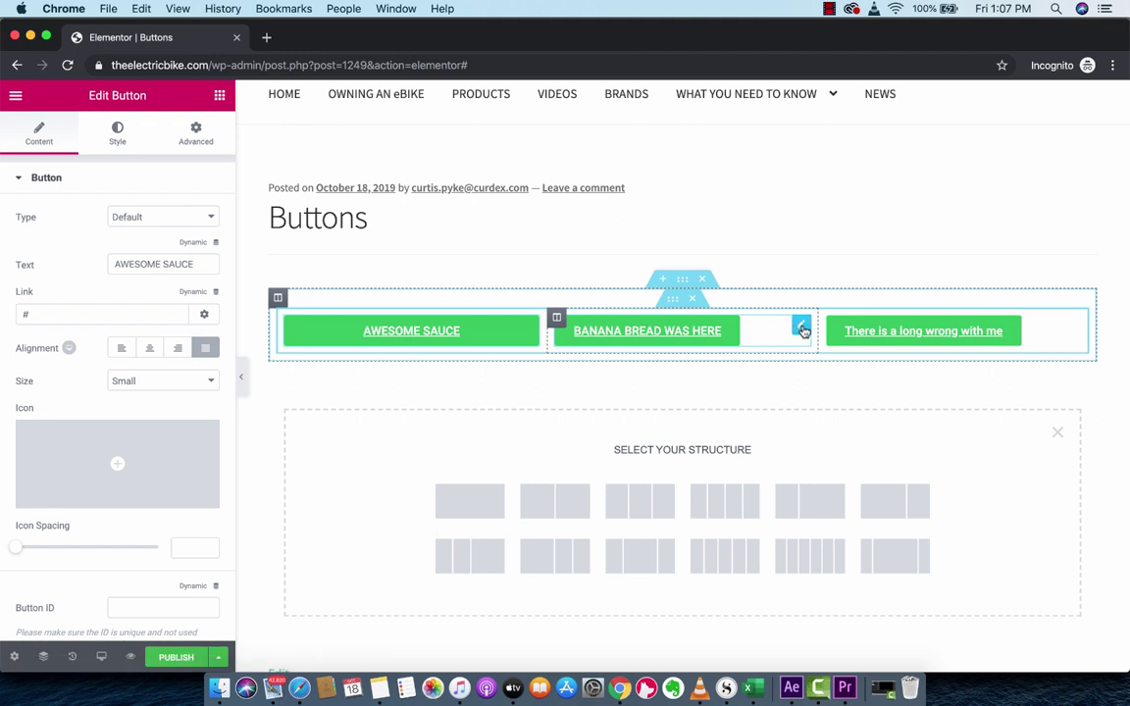
click(803, 328)
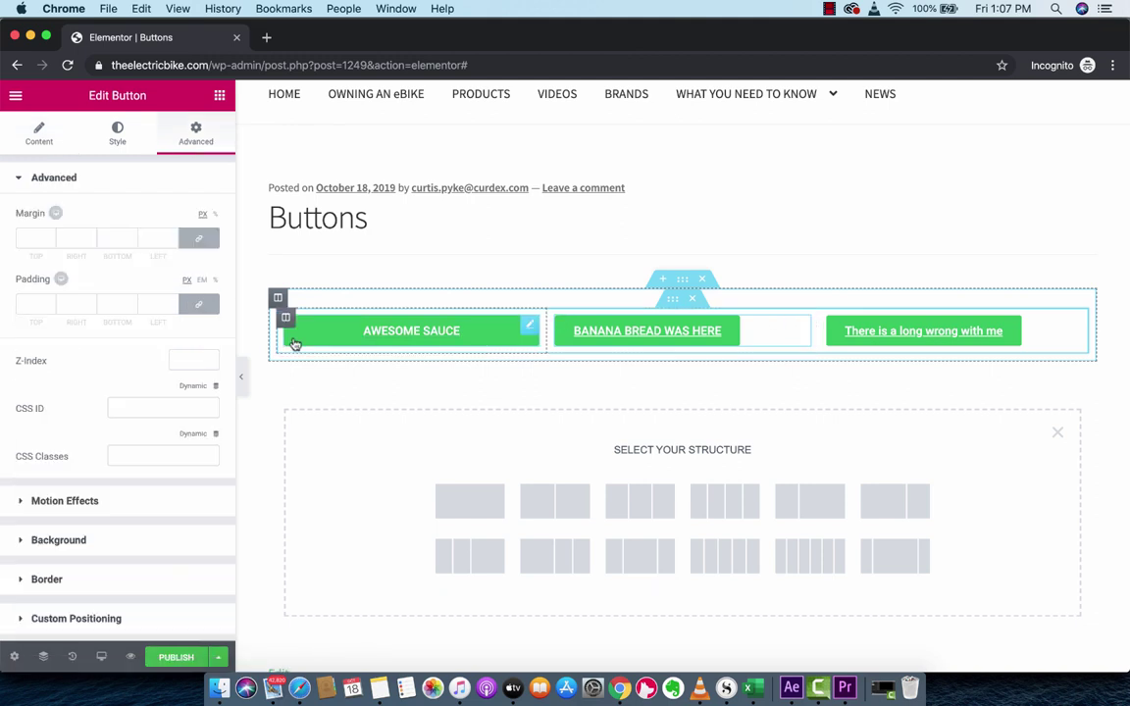
click(116, 136)
click(65, 136)
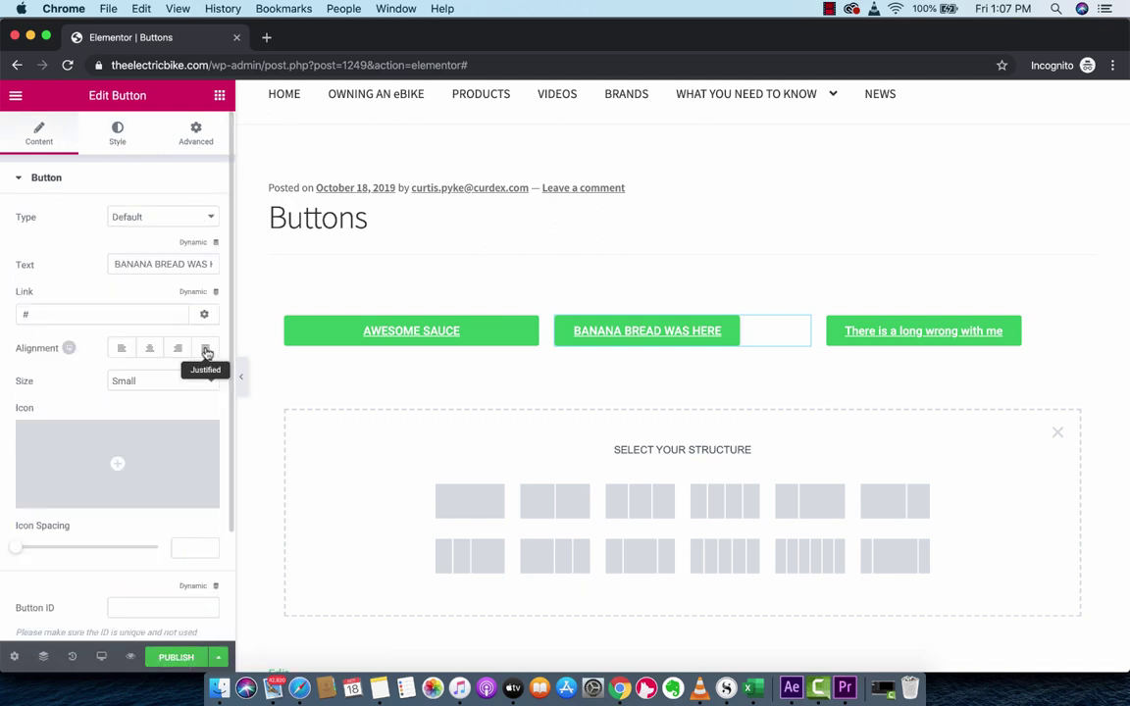
click(206, 350)
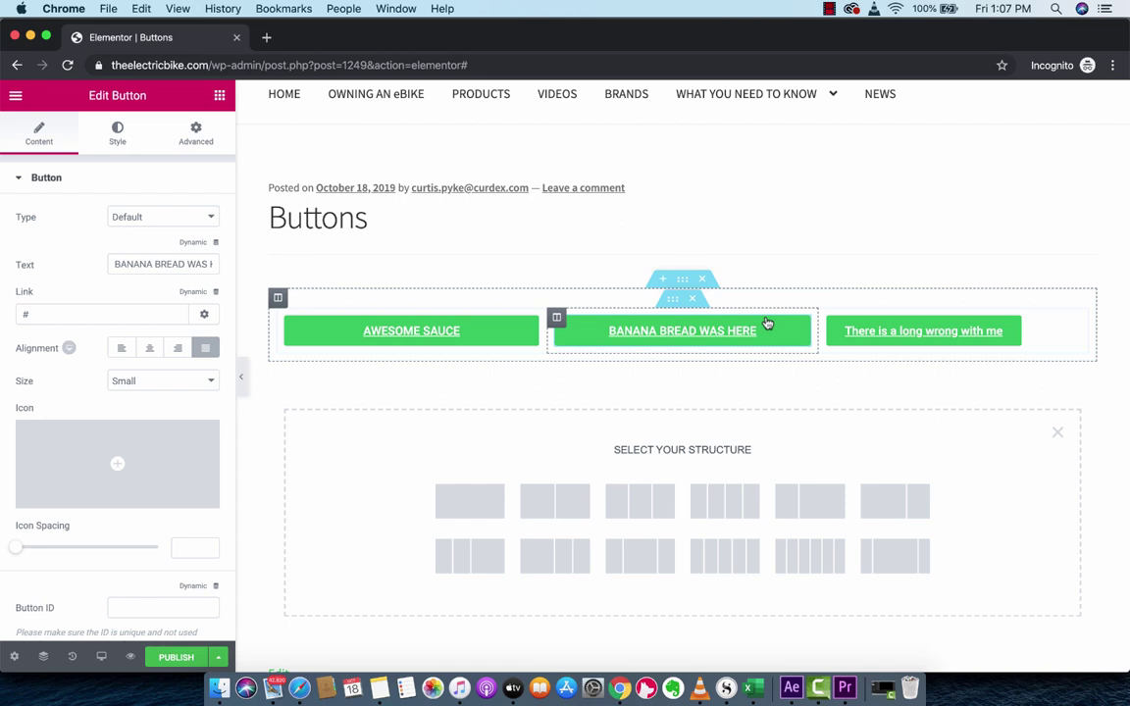
click(988, 332)
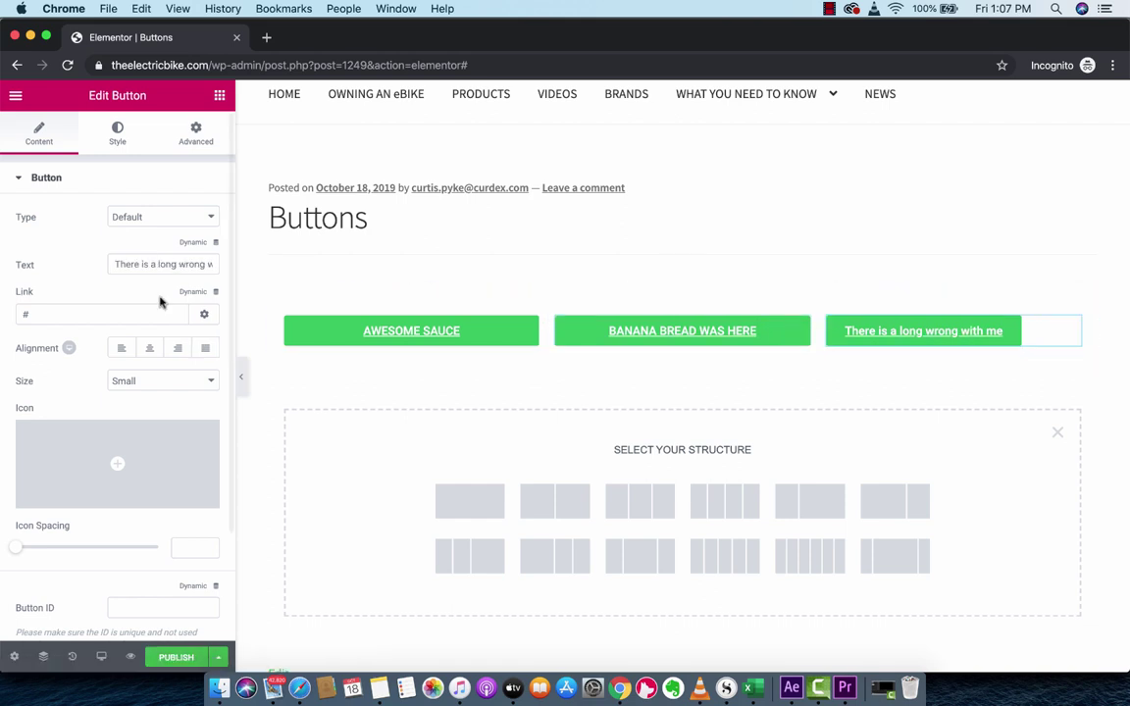
click(206, 348)
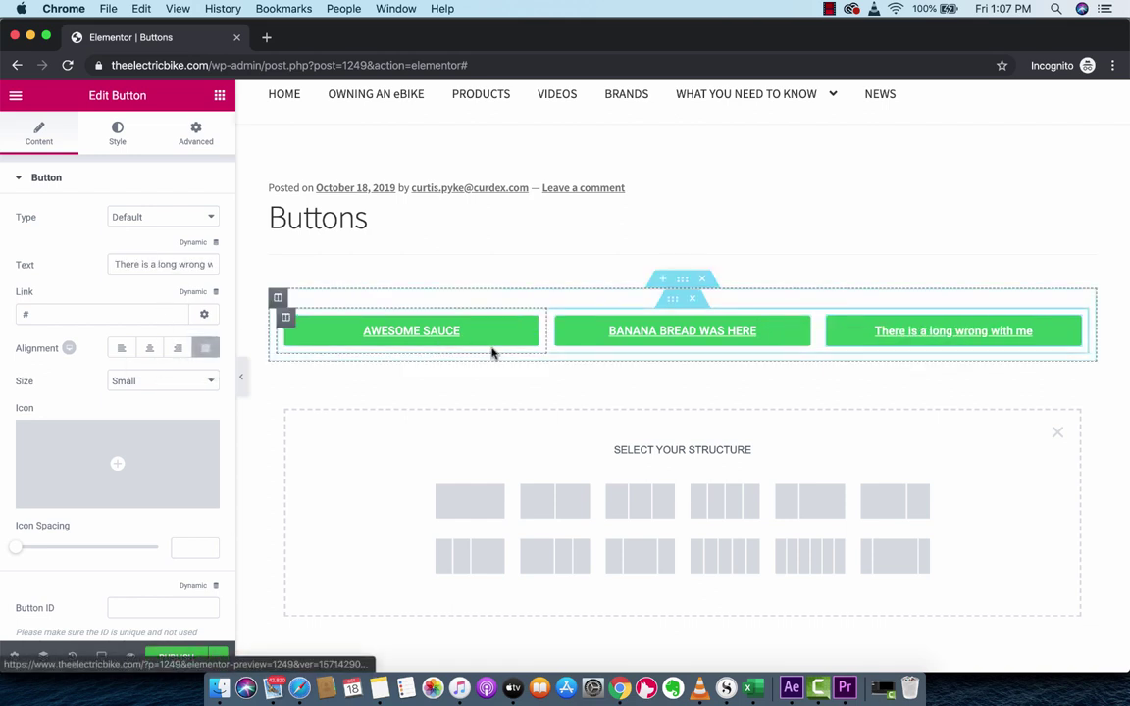